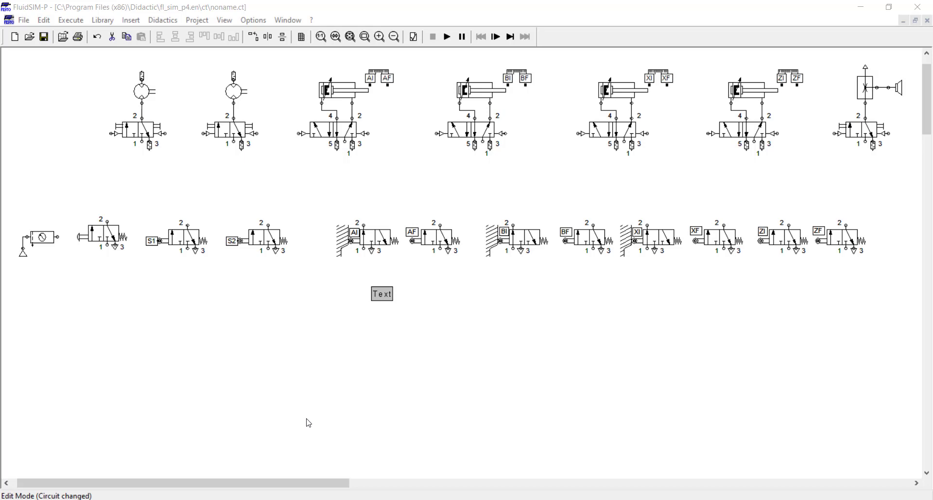
# Bring the paused 'Aula 6 - FluidSIM.mp4' lesson video in front of the circuit.
pyautogui.click(255, 499)
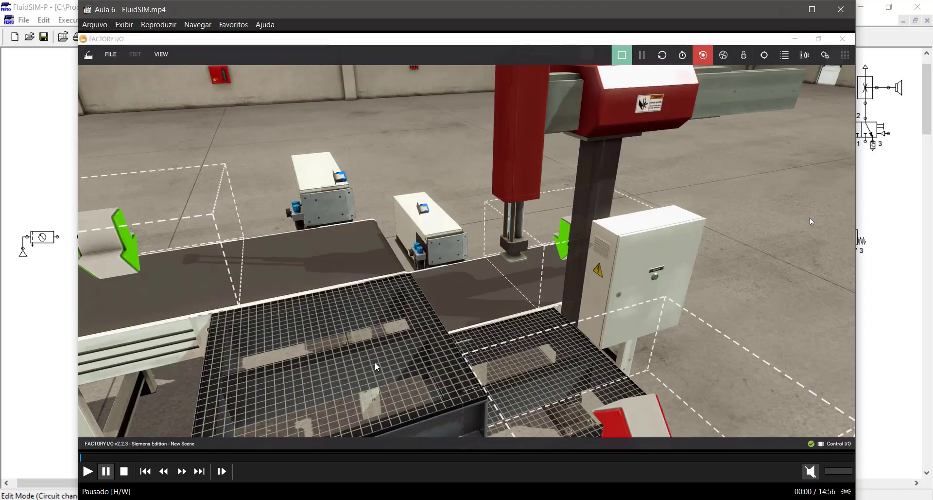
# Watch the lesson video full screen, then switch back to the noname.ct circuit.
pyautogui.doubleClick(383, 317)
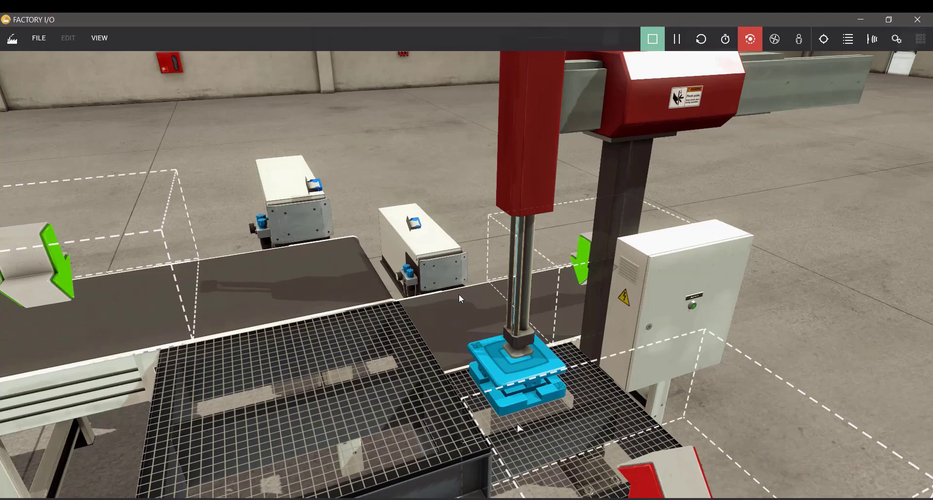
pyautogui.hotkey('alt', 'Tab')
pyautogui.hotkey('alt', 'Tab')
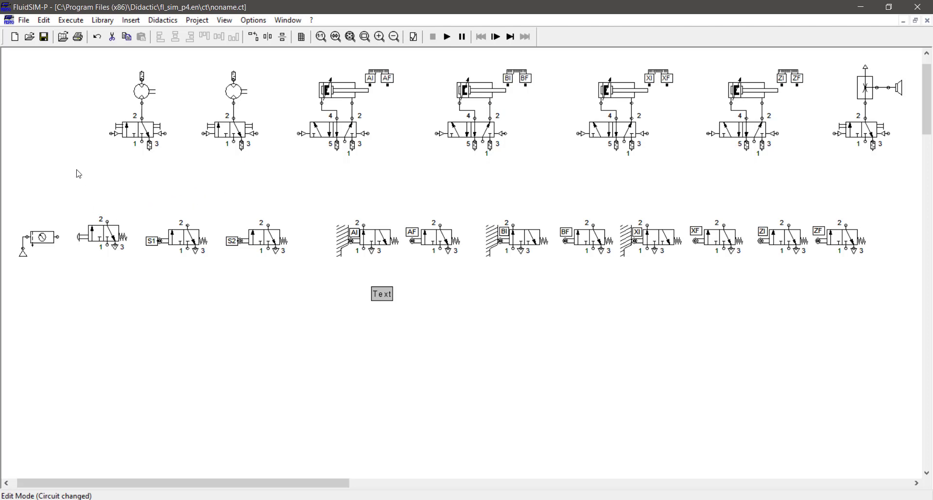
pyautogui.moveTo(69, 61); pyautogui.dragTo(281, 169)
pyautogui.moveTo(100, 79); pyautogui.dragTo(261, 110)
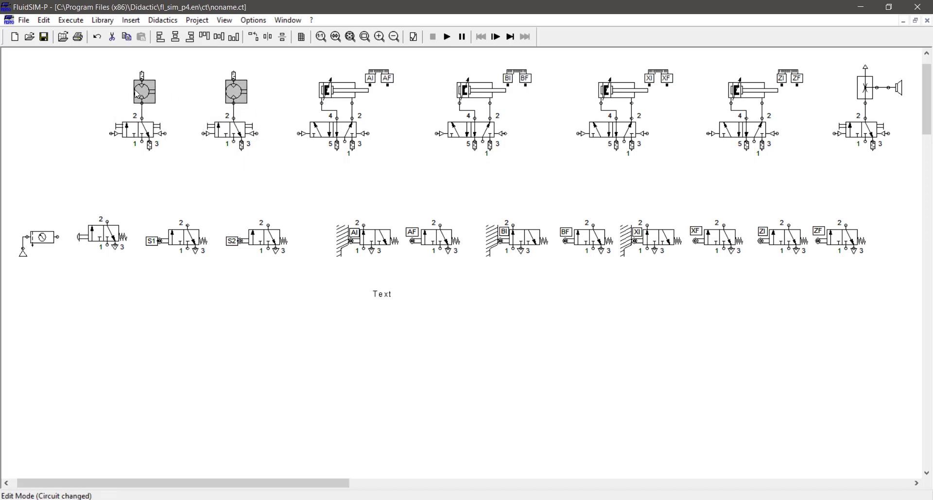
pyautogui.click(136, 138)
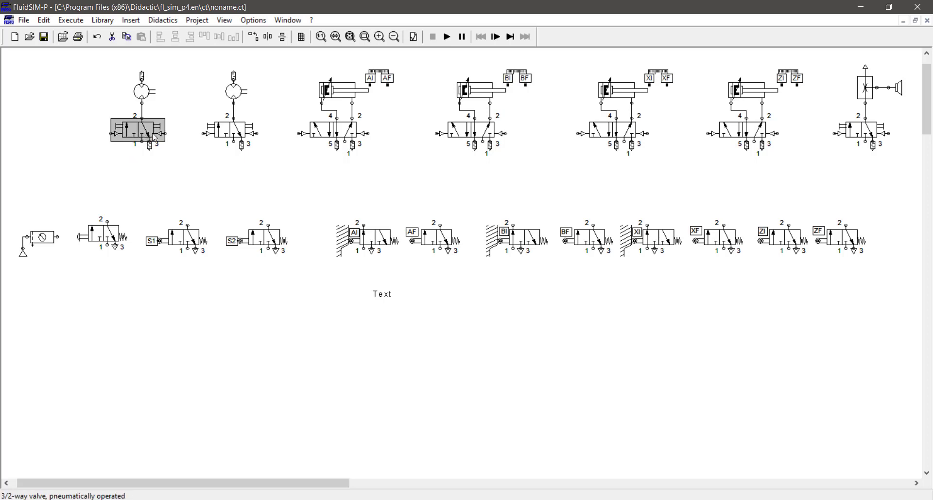
pyautogui.moveTo(142, 102); pyautogui.dragTo(142, 117)
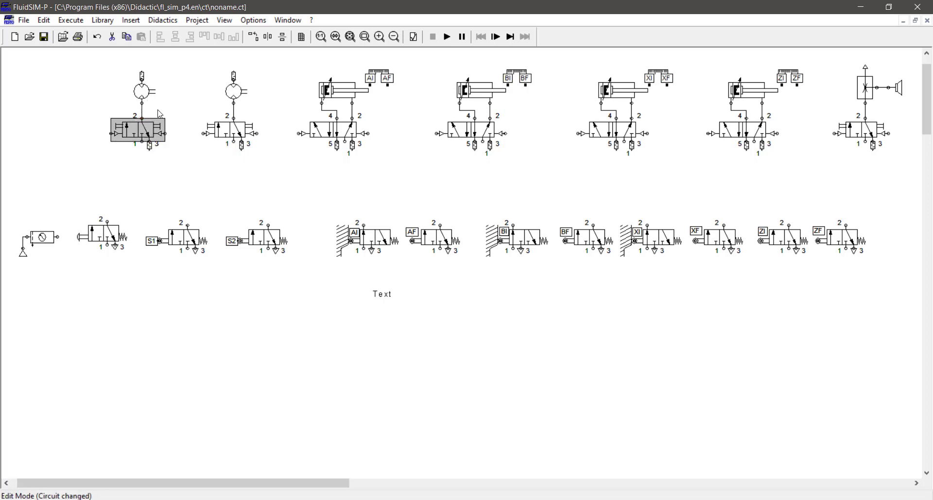
pyautogui.click(176, 114)
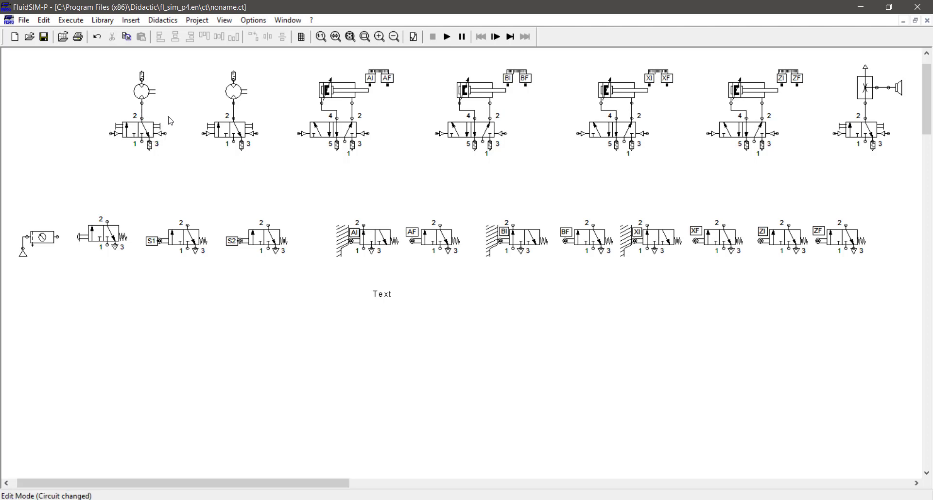
pyautogui.moveTo(294, 168); pyautogui.dragTo(559, 65)
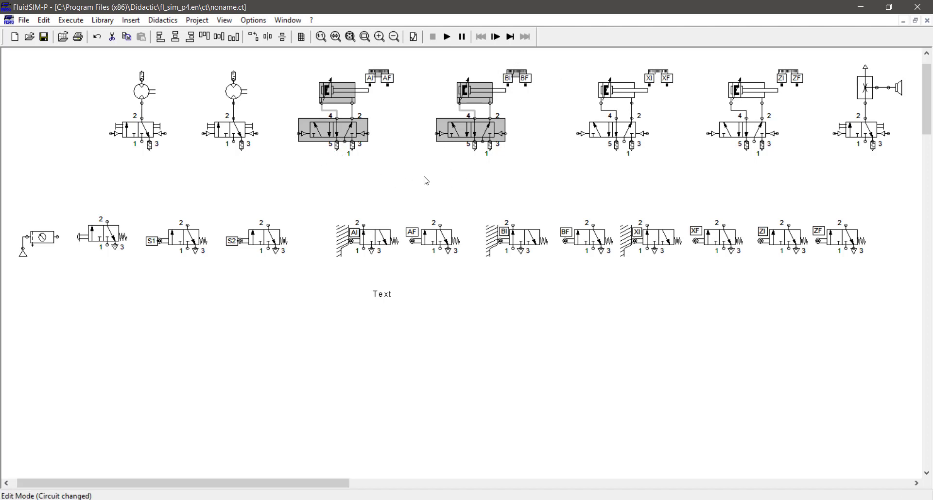
pyautogui.click(392, 151)
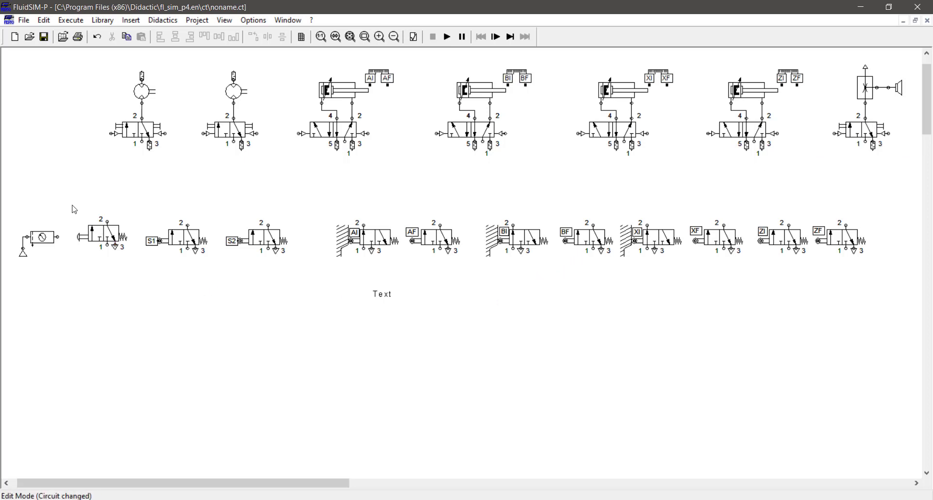
pyautogui.moveTo(70, 205); pyautogui.dragTo(863, 273)
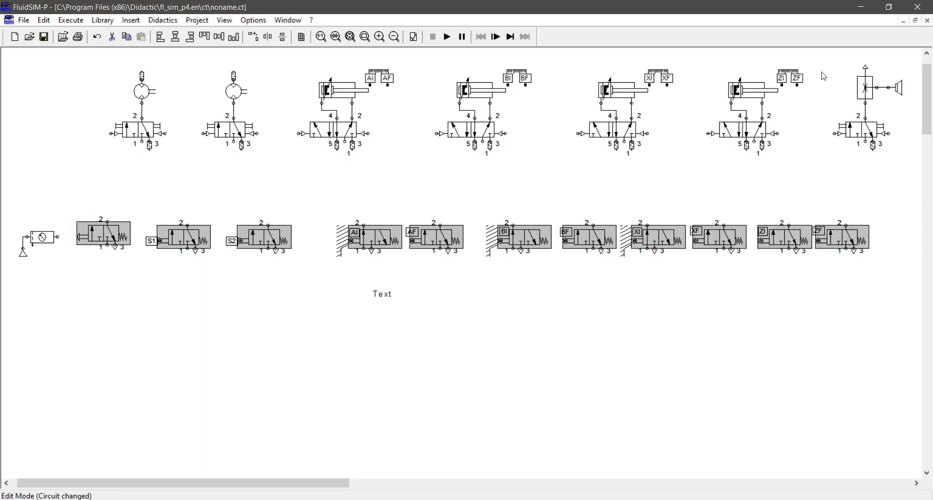
# Place the pushbutton valve below the motor valves, pipe it to both pilots, and feed their supplies.
pyautogui.click(170, 179)
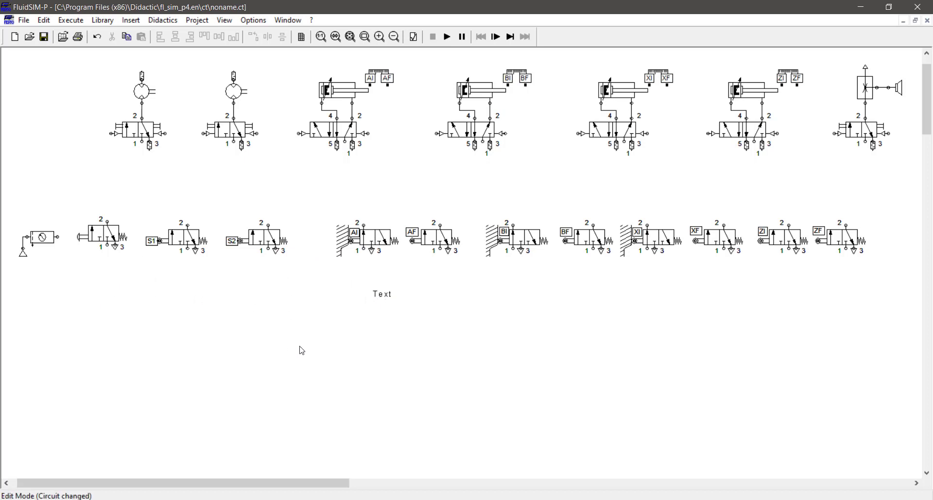
pyautogui.moveTo(109, 235)
pyautogui.mouseDown()
pyautogui.moveTo(69, 179)
pyautogui.moveTo(80, 178)
pyautogui.moveTo(112, 133)
pyautogui.moveTo(81, 156)
pyautogui.mouseUp()
pyautogui.moveTo(143, 153); pyautogui.dragTo(195, 150)
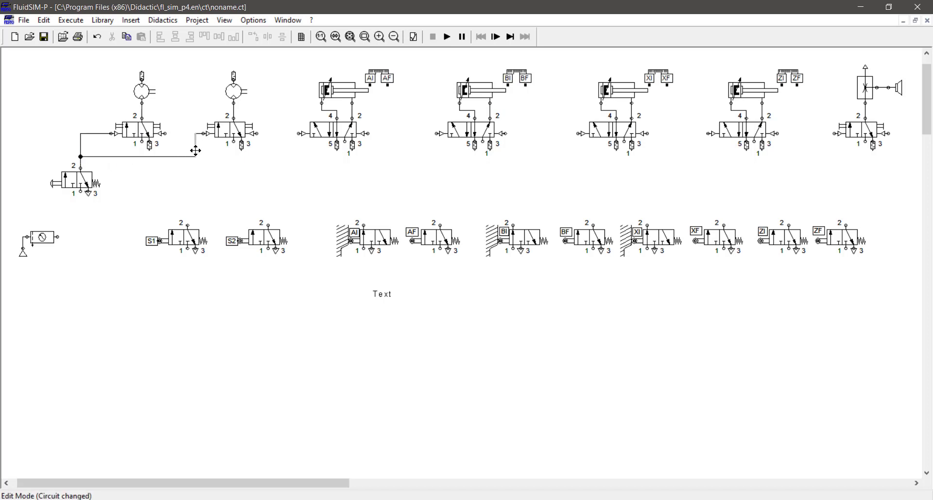
pyautogui.click(80, 183)
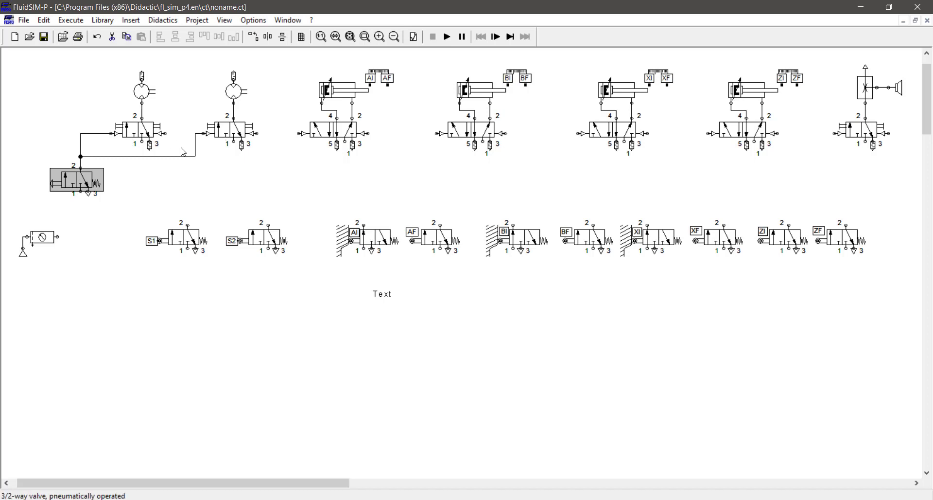
pyautogui.moveTo(142, 144)
pyautogui.mouseDown()
pyautogui.moveTo(120, 191)
pyautogui.moveTo(57, 237)
pyautogui.mouseUp()
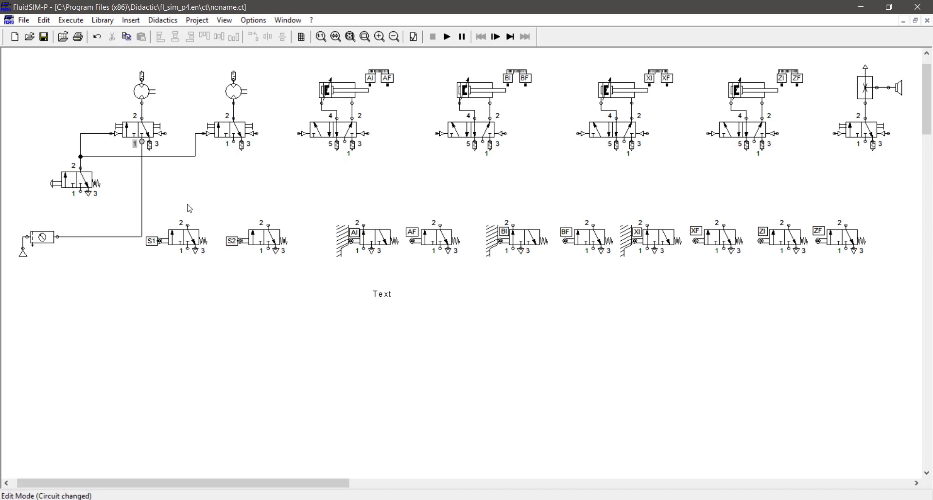
pyautogui.moveTo(234, 142); pyautogui.dragTo(142, 236)
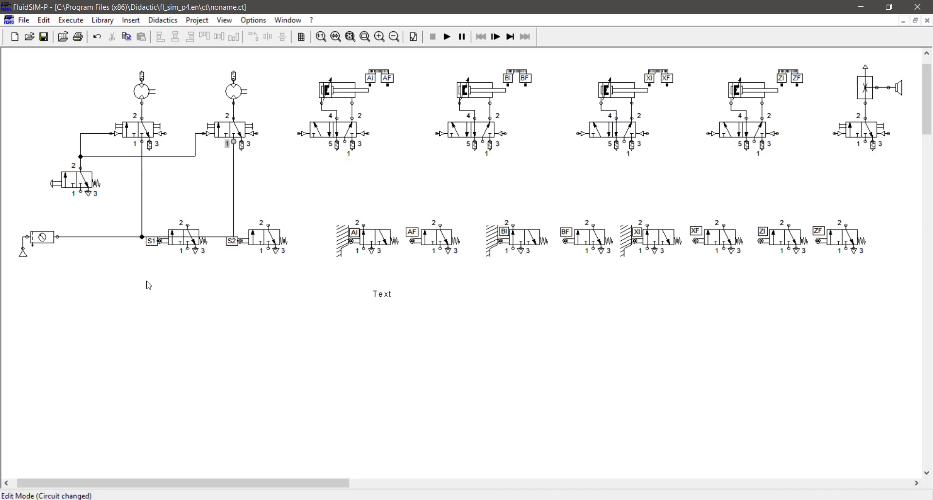
# Move the lower row of valves down out of the way and delete the Text label.
pyautogui.moveTo(140, 293); pyautogui.dragTo(272, 248)
pyautogui.moveTo(169, 212); pyautogui.dragTo(875, 291)
pyautogui.moveTo(436, 246); pyautogui.dragTo(396, 342)
pyautogui.moveTo(352, 284); pyautogui.dragTo(405, 306)
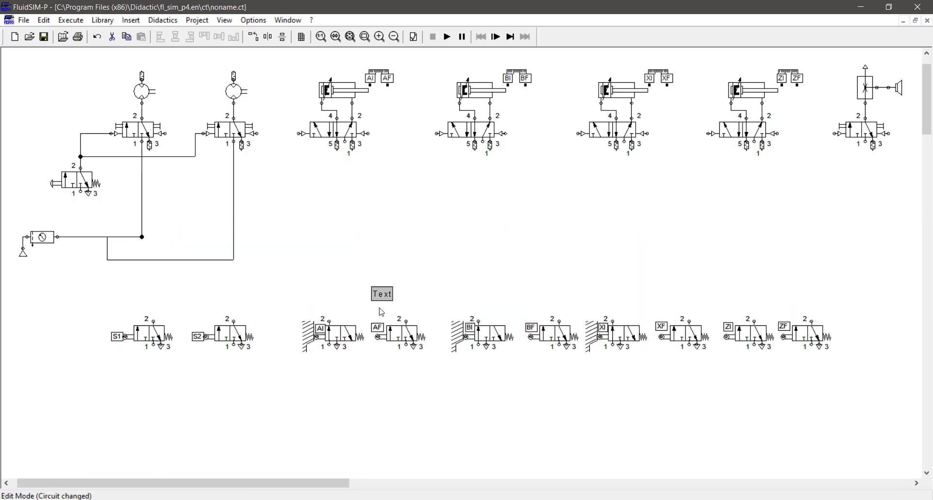
pyautogui.press('Delete')
# Replace the misrouted supply pipe and connect the second motor valve and pushbutton valve to supply.
pyautogui.moveTo(131, 260); pyautogui.dragTo(163, 235)
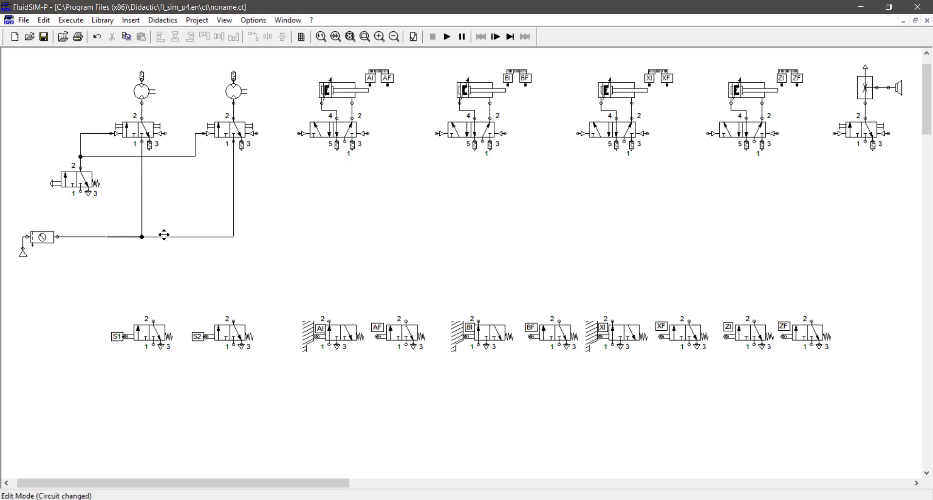
pyautogui.click(153, 246)
pyautogui.click(175, 236)
pyautogui.press('Delete')
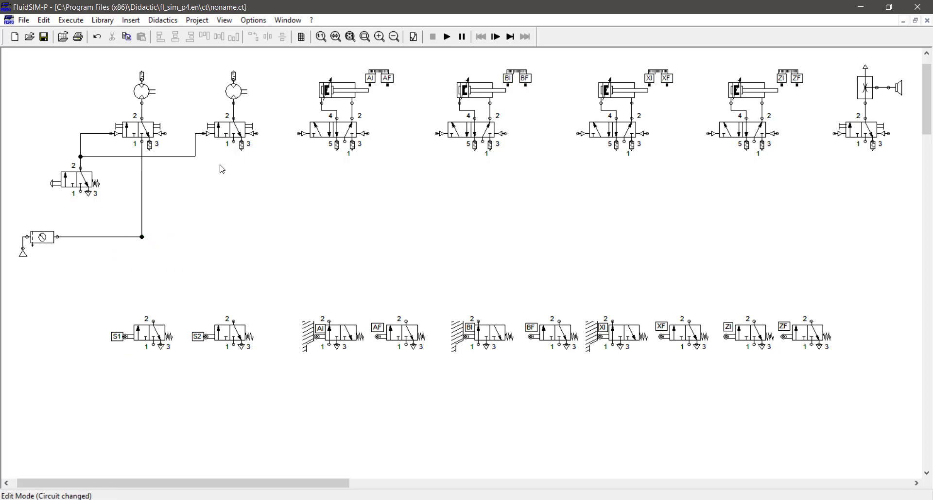
pyautogui.moveTo(234, 144); pyautogui.dragTo(142, 237)
pyautogui.moveTo(80, 191); pyautogui.dragTo(81, 236)
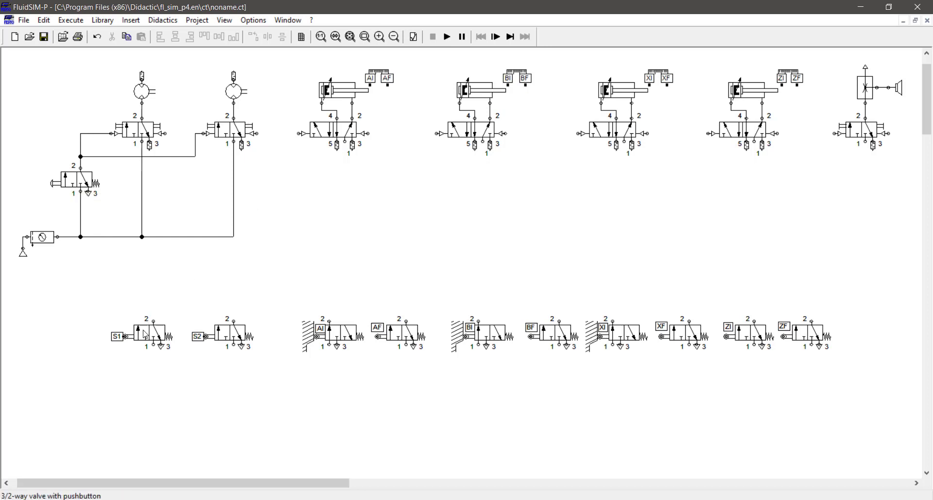
# Bring S1 beside the circuit, pipe it with the first cylinder and motor valves, and feed it.
pyautogui.moveTo(144, 335); pyautogui.dragTo(272, 195)
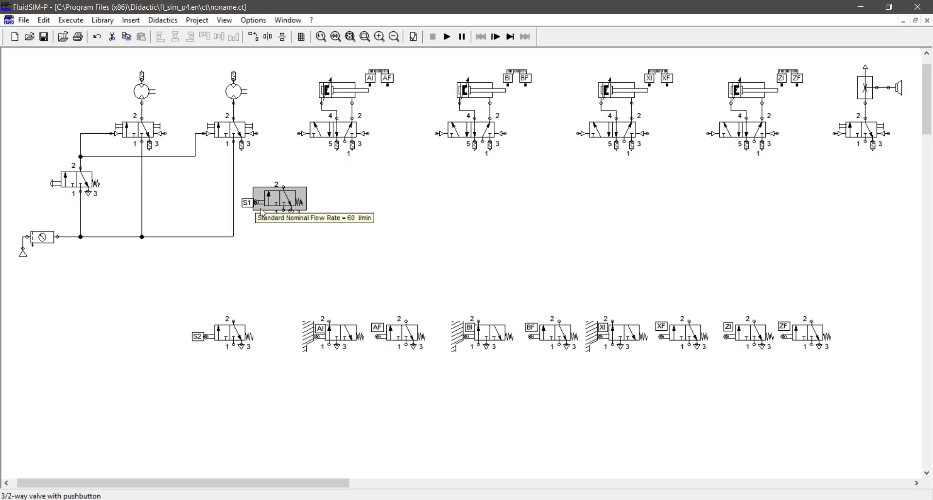
pyautogui.moveTo(284, 187); pyautogui.dragTo(234, 237)
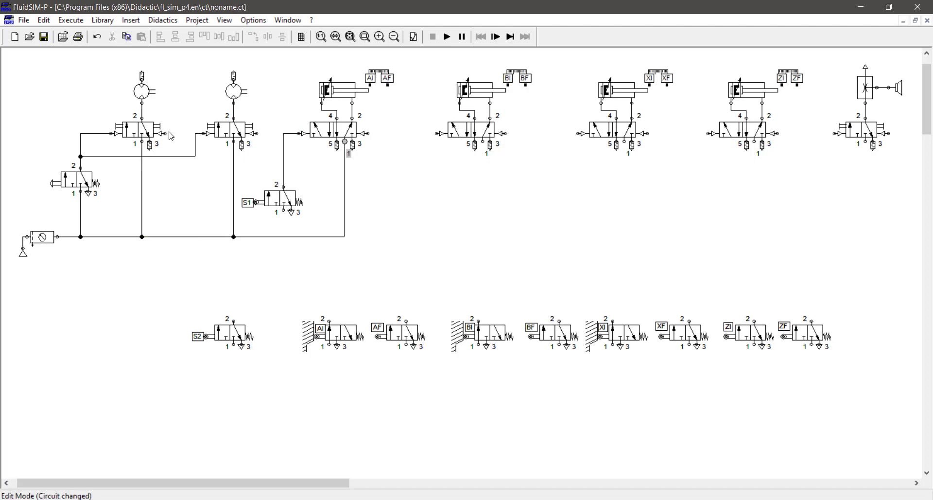
pyautogui.moveTo(165, 133)
pyautogui.mouseDown()
pyautogui.moveTo(195, 172)
pyautogui.moveTo(283, 175)
pyautogui.mouseUp()
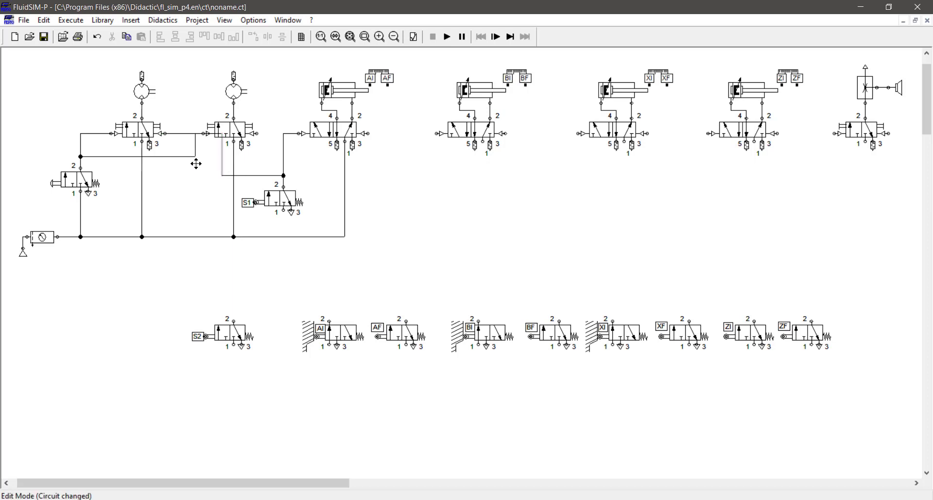
pyautogui.moveTo(223, 160); pyautogui.dragTo(176, 167)
pyautogui.moveTo(281, 228); pyautogui.dragTo(282, 237)
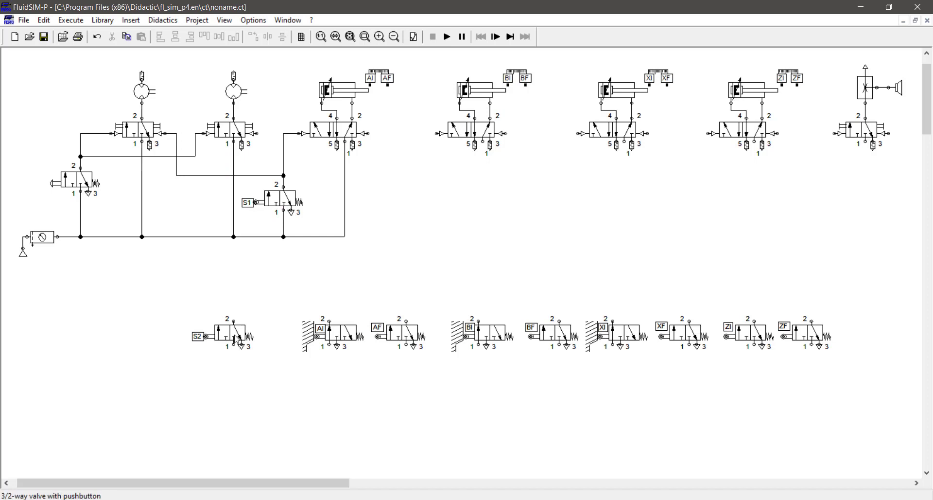
# Bring S2 beside the second cylinder valve and tie the second motor valve's port into its line.
pyautogui.moveTo(235, 334); pyautogui.dragTo(436, 135)
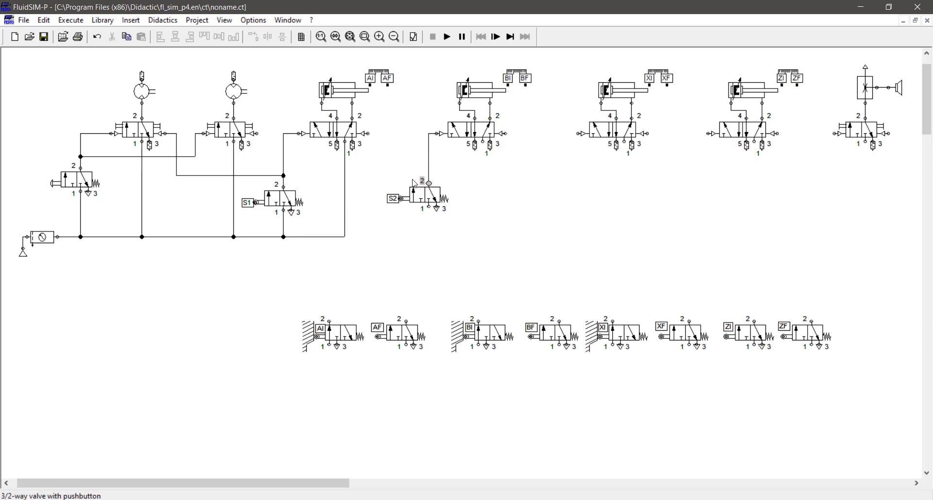
pyautogui.moveTo(391, 177); pyautogui.dragTo(428, 164)
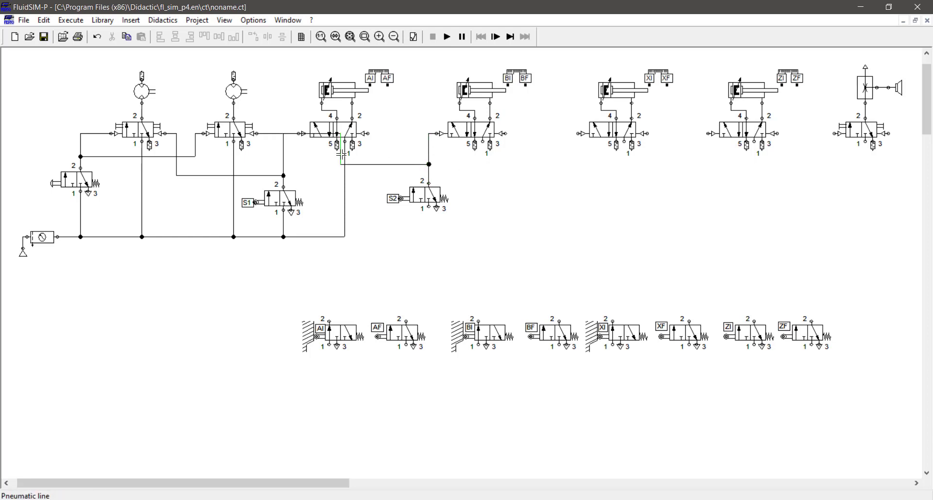
pyautogui.moveTo(342, 160); pyautogui.dragTo(267, 155)
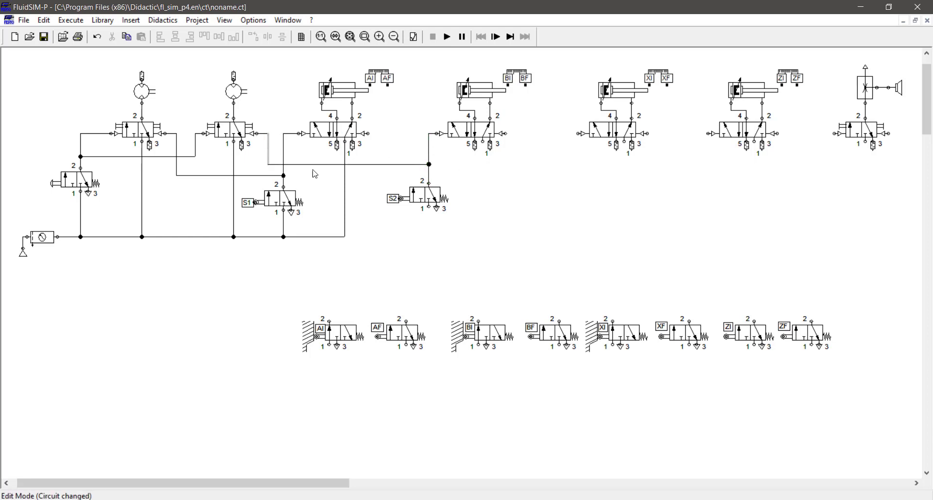
pyautogui.click(396, 181)
pyautogui.click(241, 135)
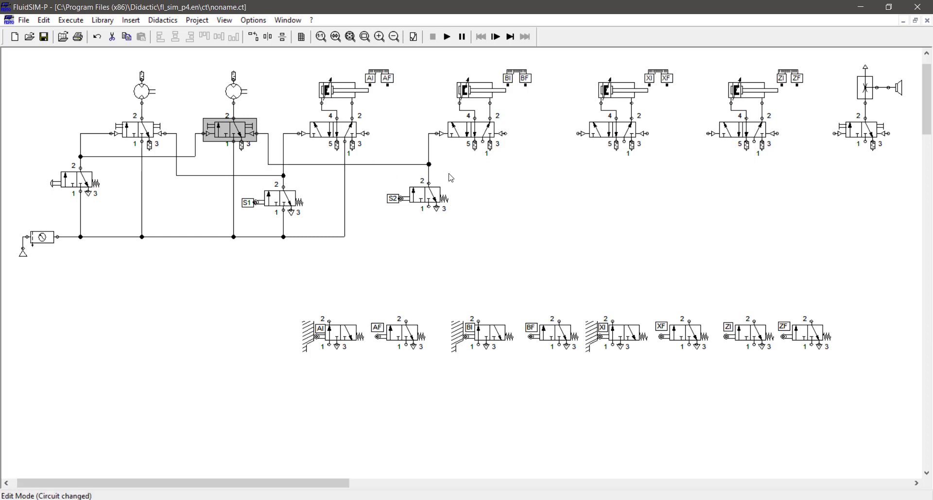
# Connect the remaining supply ports, including S2's, to the supply line and start the simulation.
pyautogui.click(482, 142)
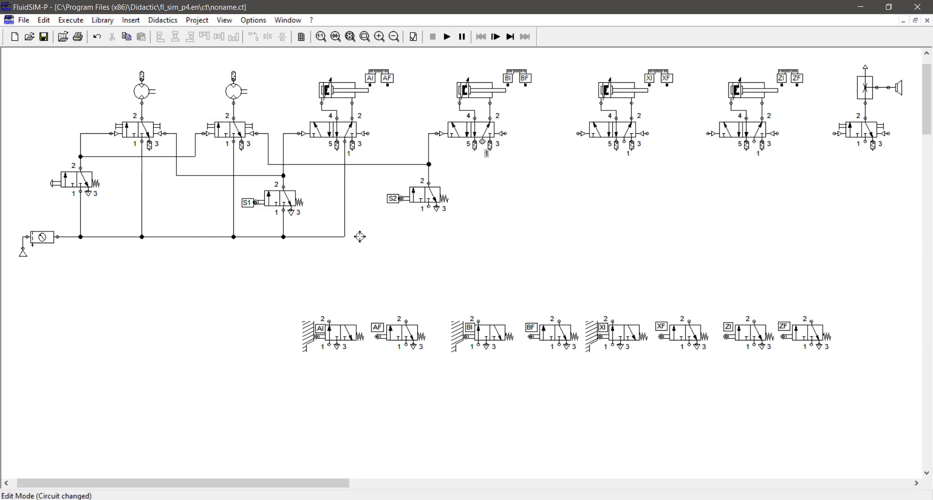
pyautogui.click(344, 237)
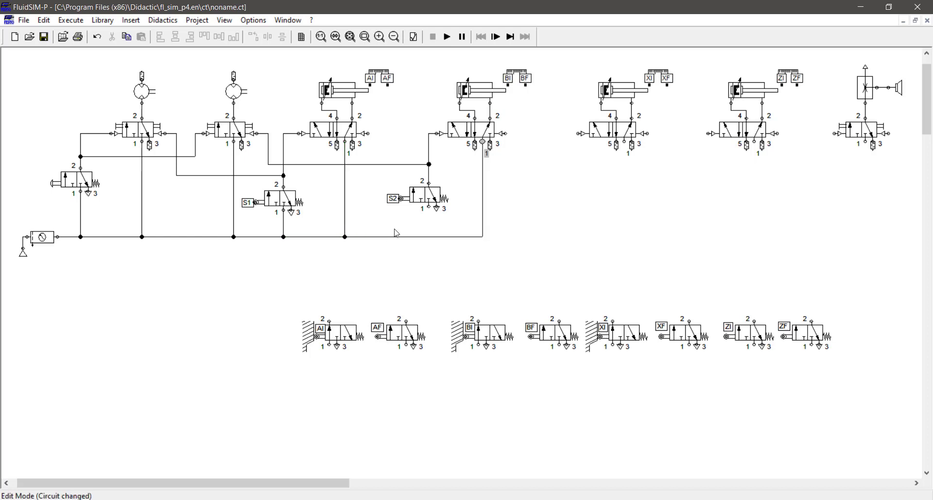
pyautogui.click(426, 236)
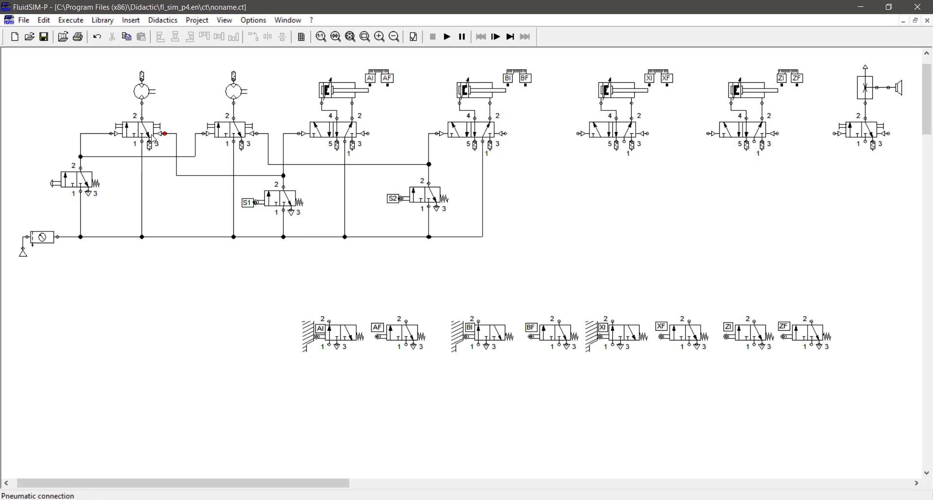
pyautogui.click(447, 36)
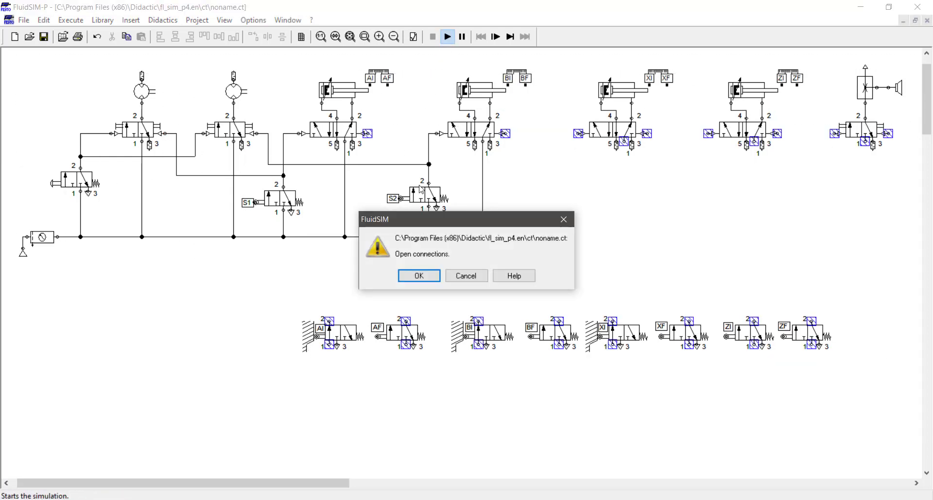
# Simulate despite open connections: start both motors, use S1 and S2 to extend cylinders A and B, then stop.
pyautogui.click(419, 275)
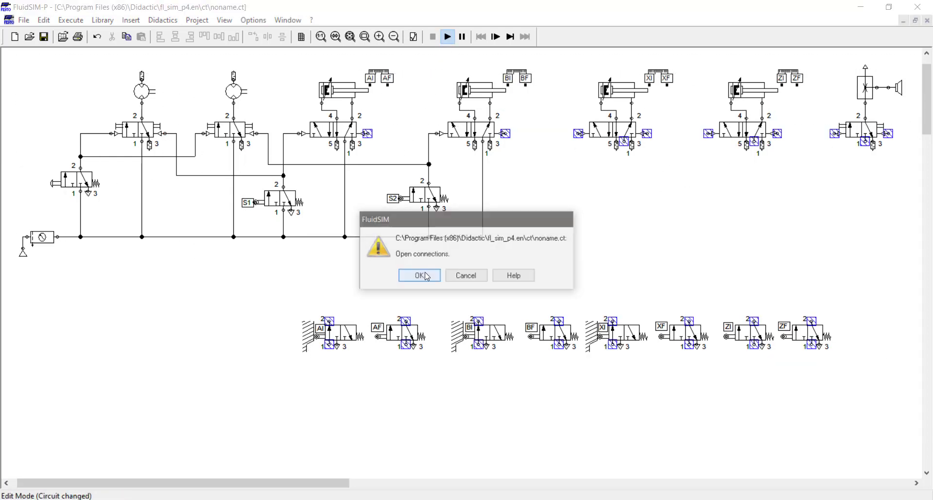
pyautogui.click(419, 273)
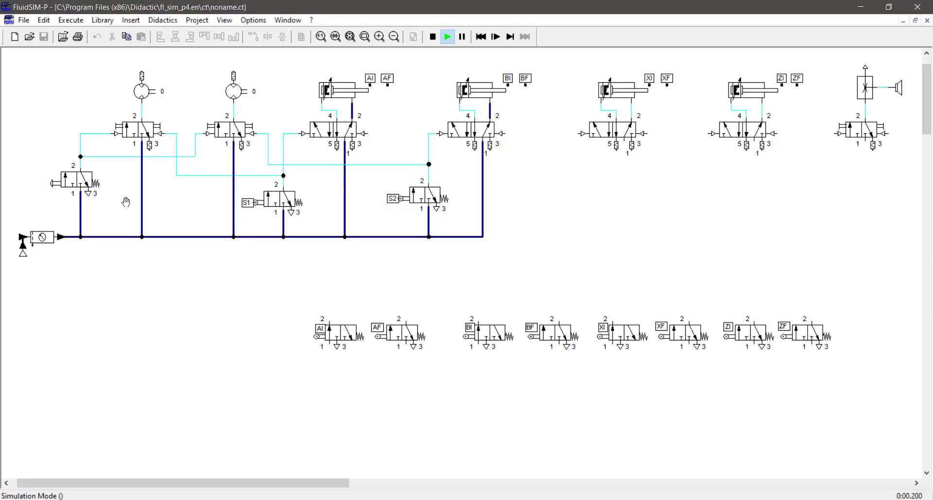
pyautogui.click(81, 173)
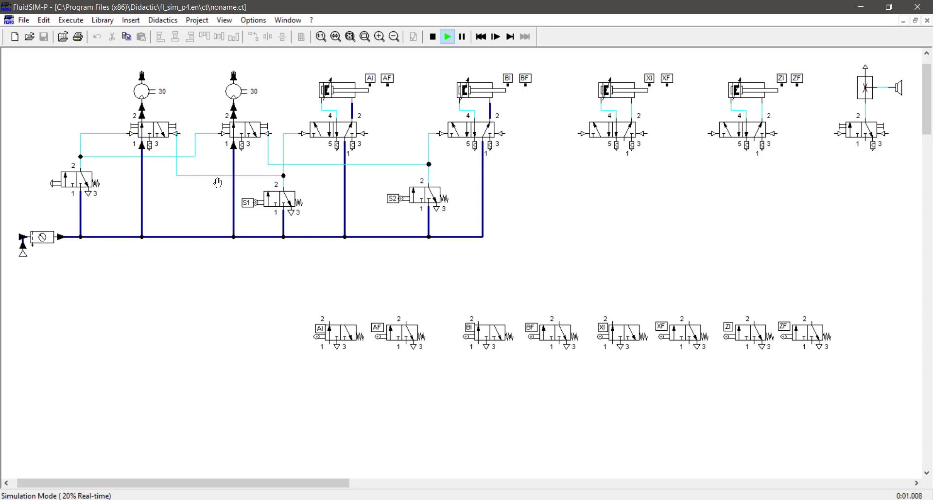
pyautogui.click(289, 198)
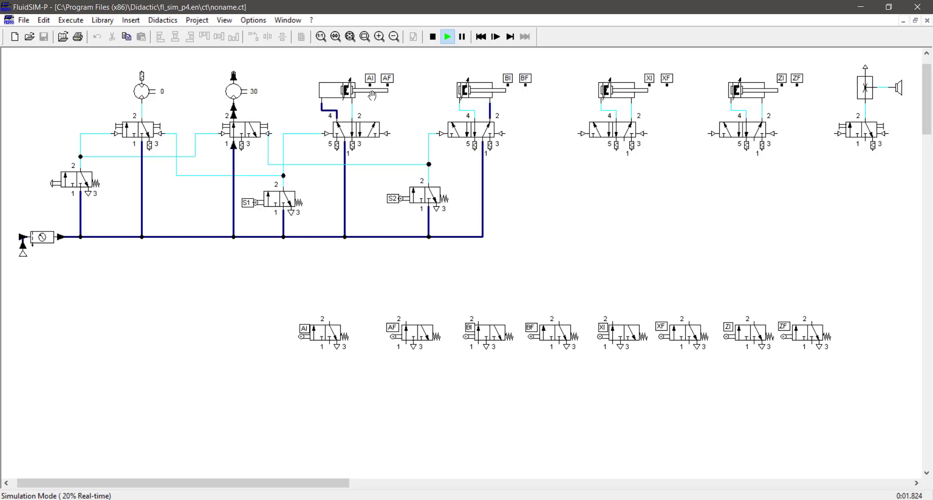
pyautogui.click(427, 195)
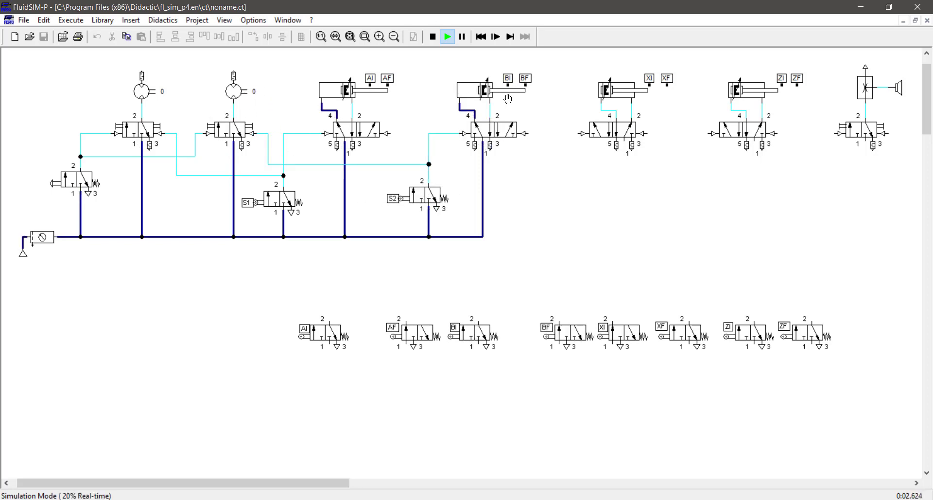
pyautogui.click(432, 36)
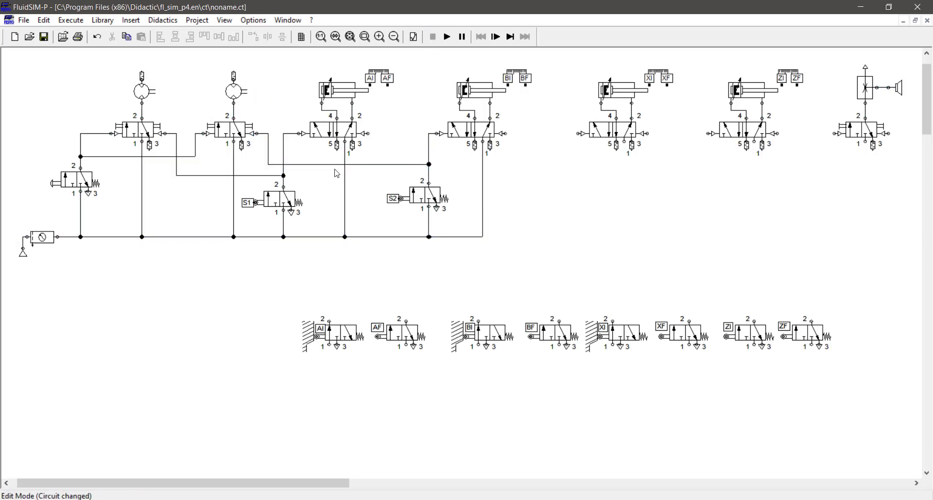
# Shift cylinder B together with its valve and S2 to the right.
pyautogui.moveTo(552, 58); pyautogui.dragTo(406, 255)
pyautogui.press('Right')
pyautogui.press('Right')
pyautogui.press('Right')
pyautogui.press('Right')
pyautogui.press('Right')
pyautogui.press('Right')
pyautogui.press('Right')
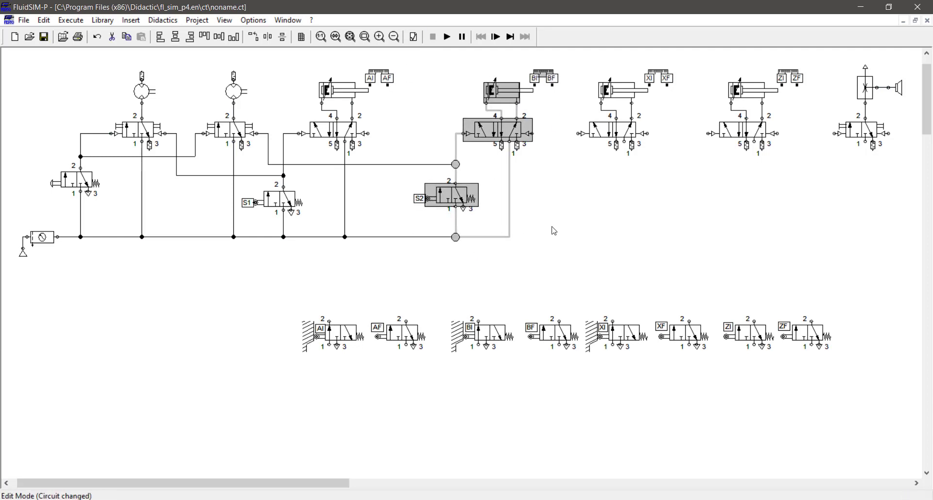
pyautogui.click(355, 281)
# Place AF between S1 and S2 and BF right of S2, wire them to supply and pilots, and simulate.
pyautogui.moveTo(401, 331); pyautogui.dragTo(383, 237)
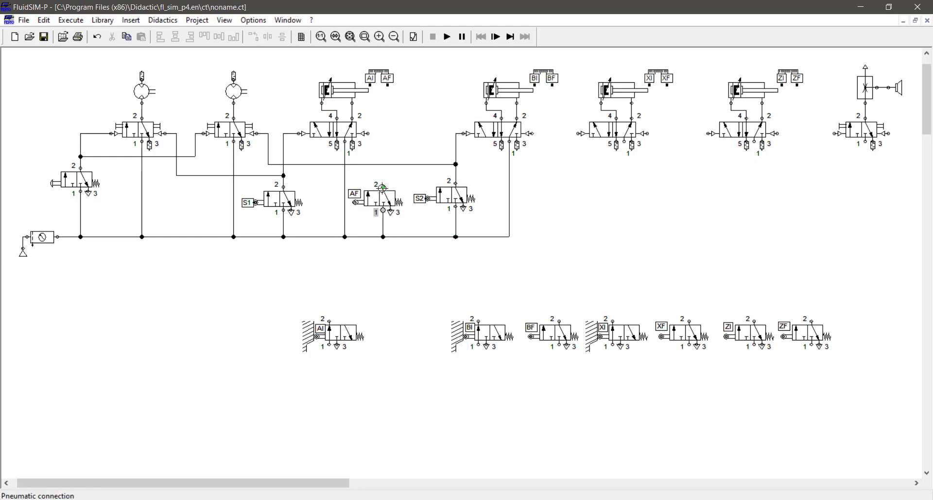
pyautogui.moveTo(383, 187); pyautogui.dragTo(369, 133)
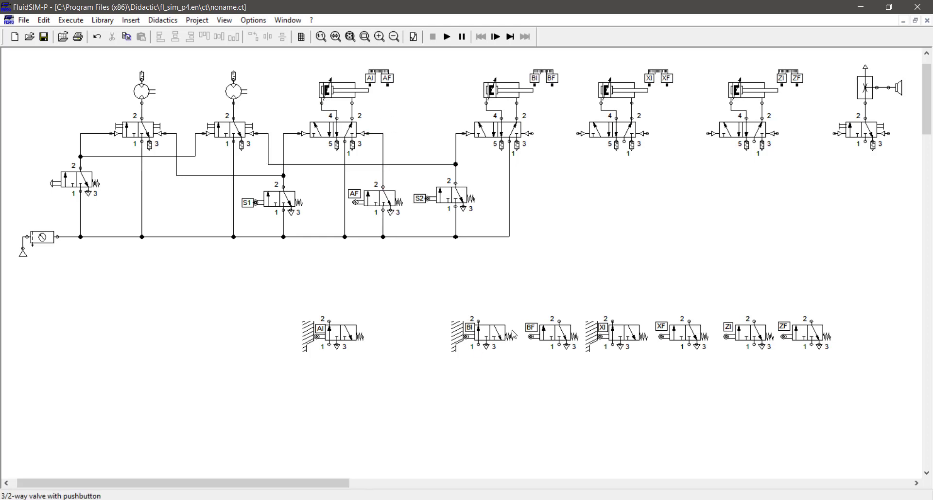
pyautogui.moveTo(552, 327); pyautogui.dragTo(532, 133)
pyautogui.moveTo(545, 225); pyautogui.dragTo(510, 236)
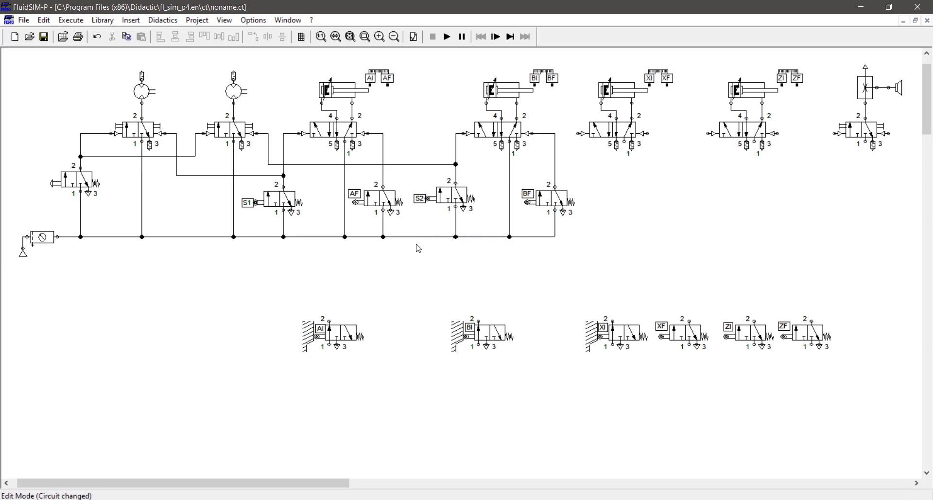
pyautogui.click(446, 36)
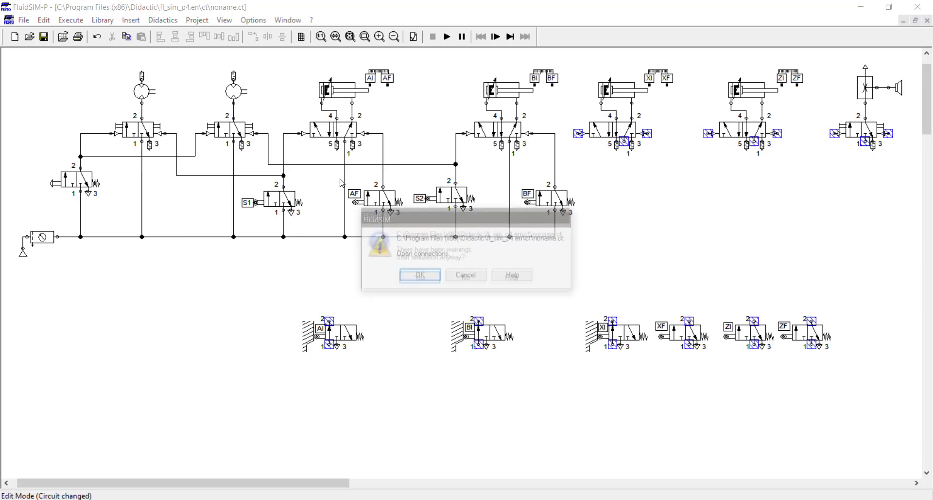
# Rerun the simulation with the start valve, S1 and S2, then stop and select the right-hand cylinders and horn.
pyautogui.press('Return')
pyautogui.click(75, 179)
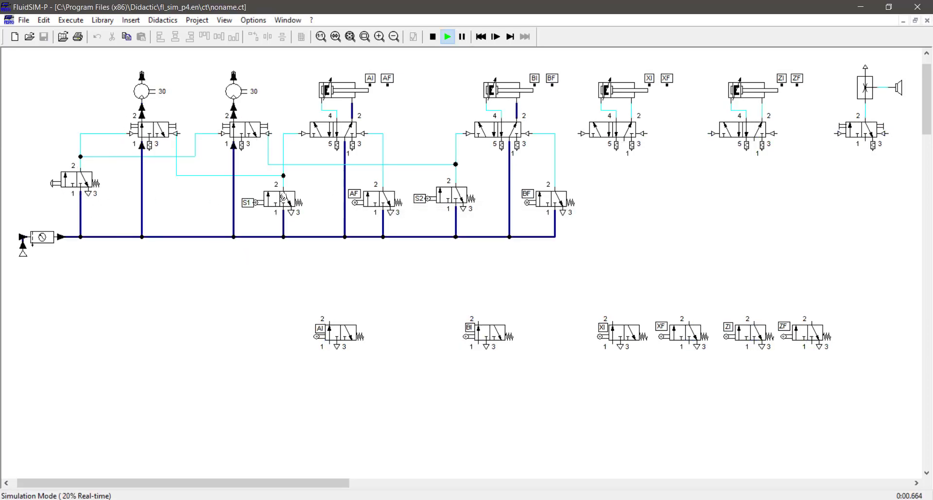
pyautogui.click(283, 197)
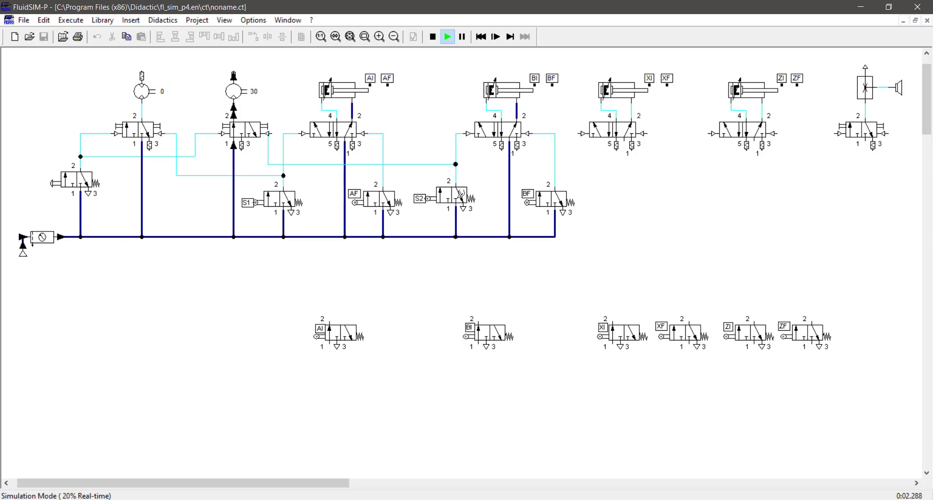
pyautogui.click(459, 194)
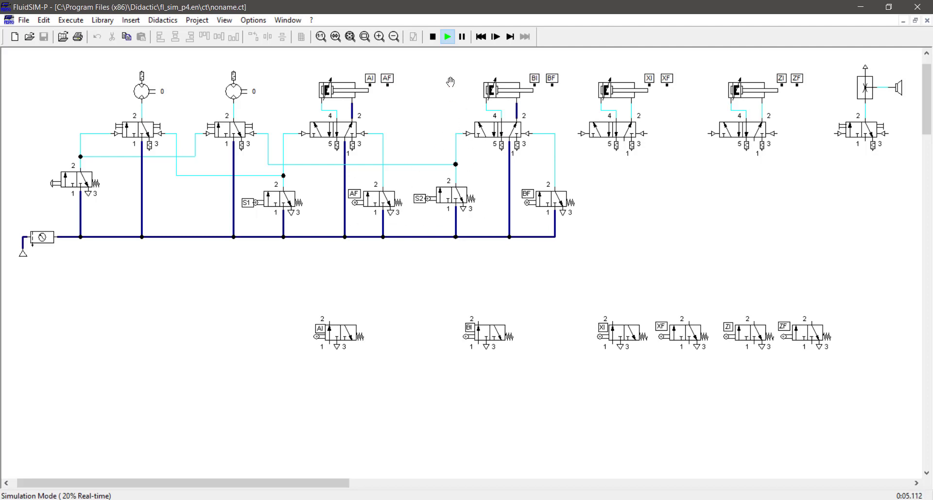
pyautogui.click(433, 37)
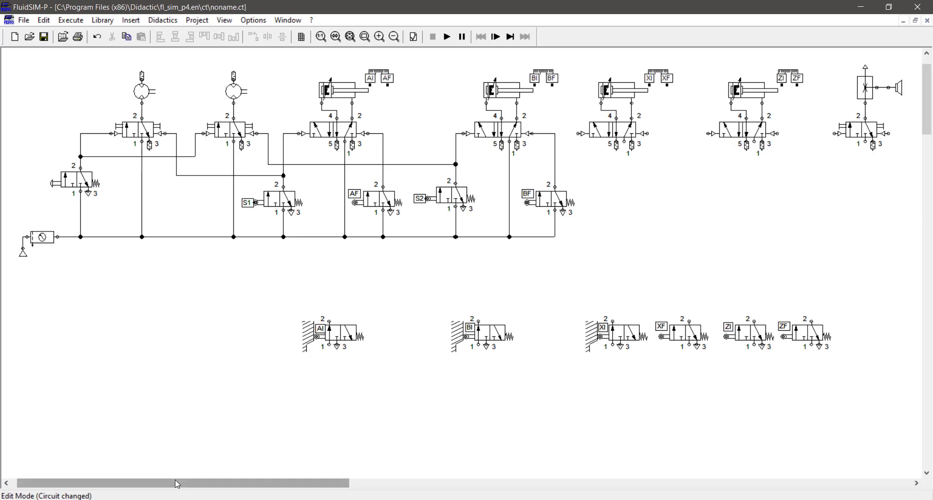
pyautogui.moveTo(177, 482); pyautogui.dragTo(229, 485)
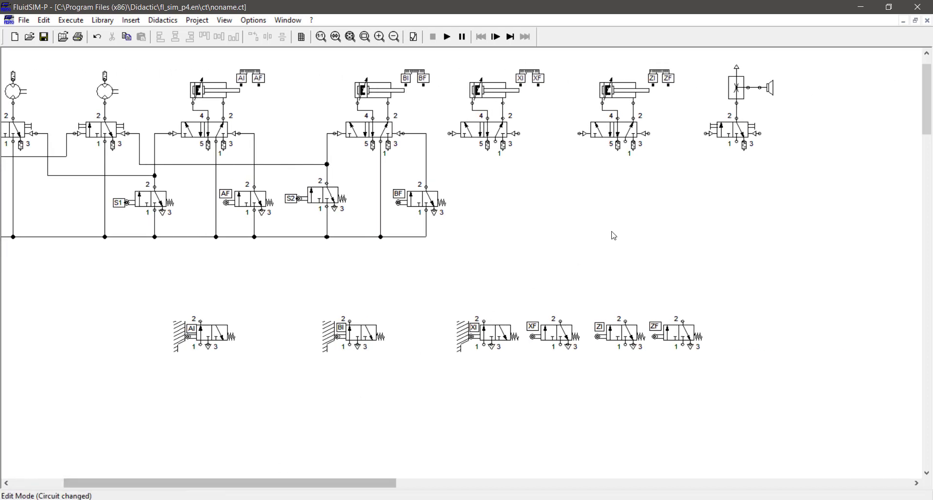
pyautogui.moveTo(814, 238); pyautogui.dragTo(597, 92)
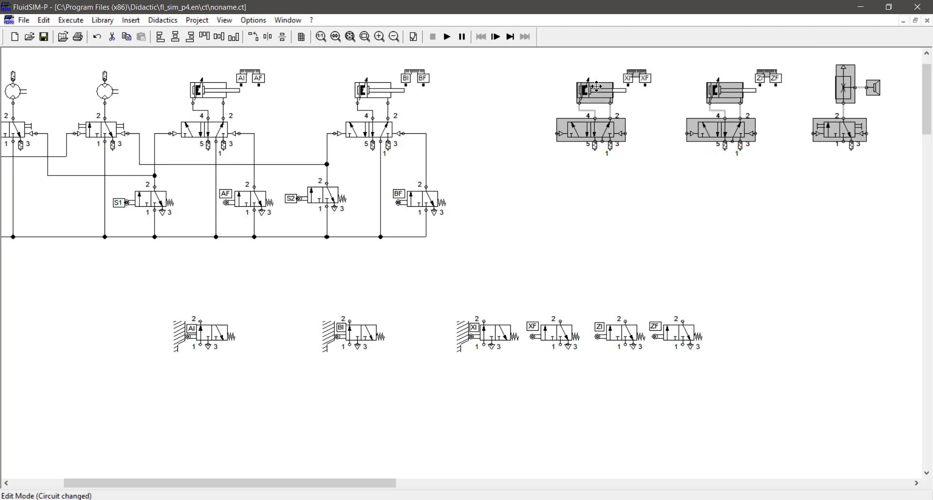
# Leave the XI/XF, ZI/ZF cylinders and horn further right and clear the selection.
pyautogui.click(490, 245)
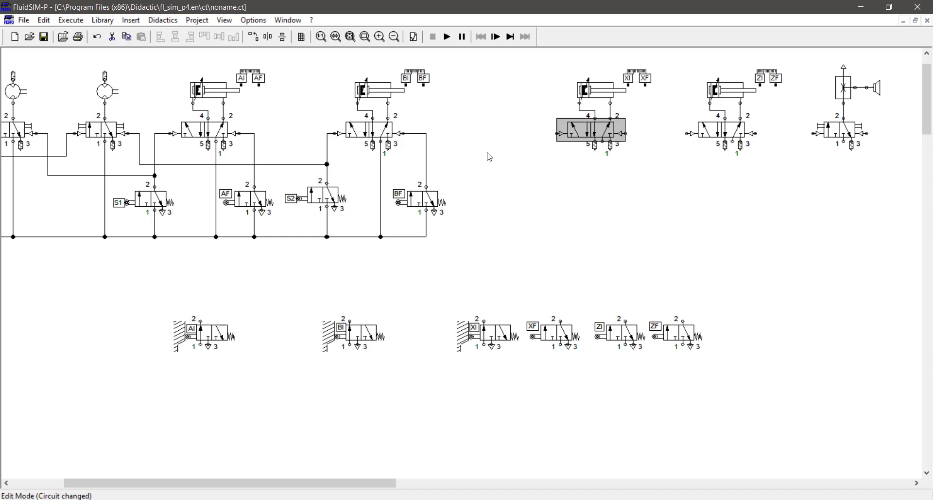
pyautogui.click(481, 288)
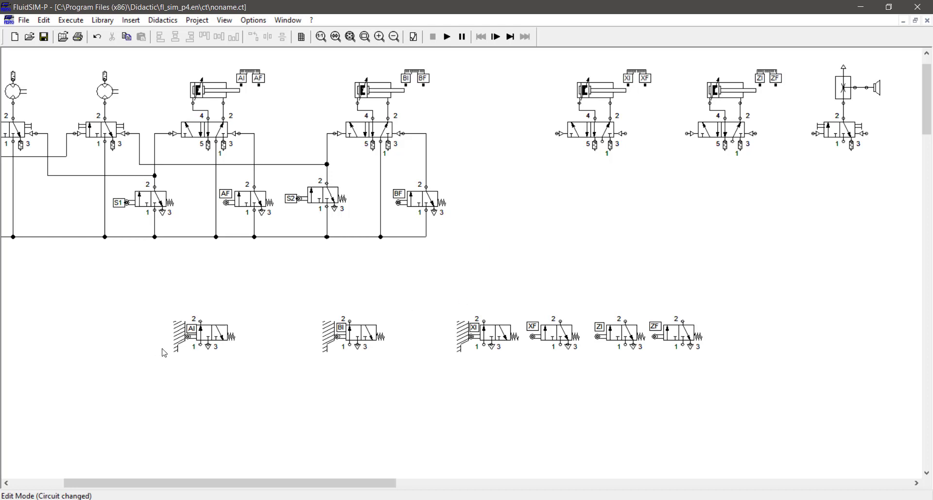
# Move the AI and BI limit valves up beside the BF valve.
pyautogui.moveTo(212, 328); pyautogui.dragTo(499, 198)
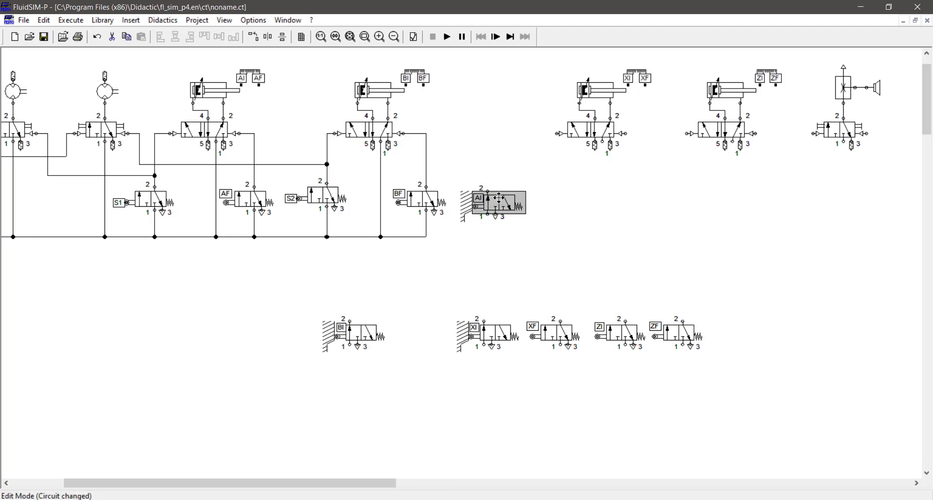
pyautogui.moveTo(362, 335); pyautogui.dragTo(569, 205)
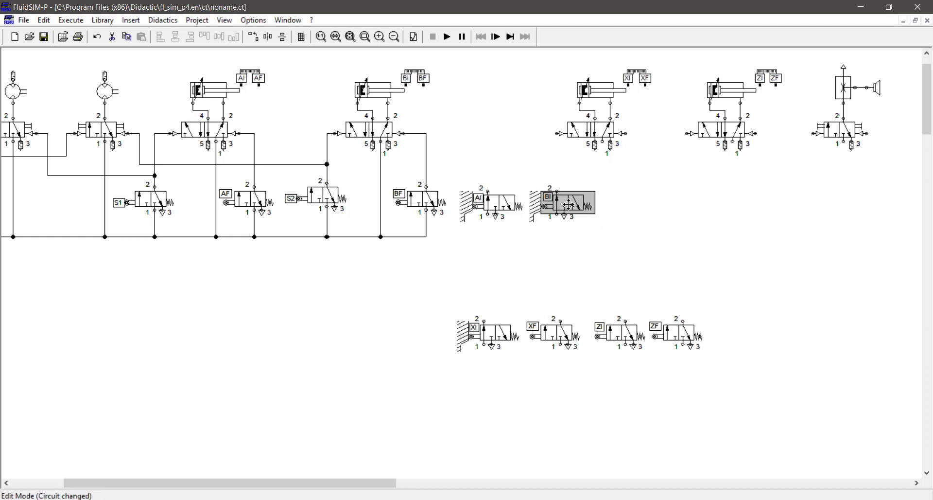
pyautogui.click(497, 181)
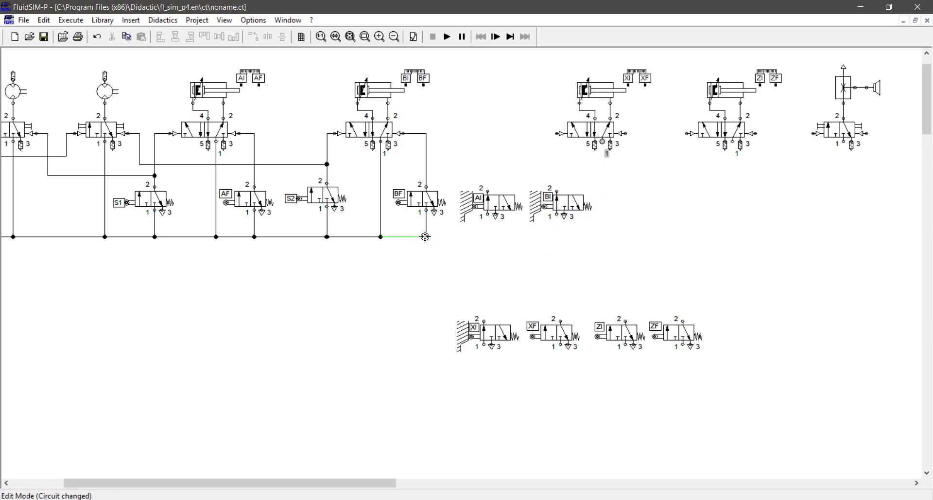
# Feed AI and BI from the extended supply line and pipe their outputs to XI/XF's left pilot.
pyautogui.moveTo(426, 237); pyautogui.dragTo(426, 237)
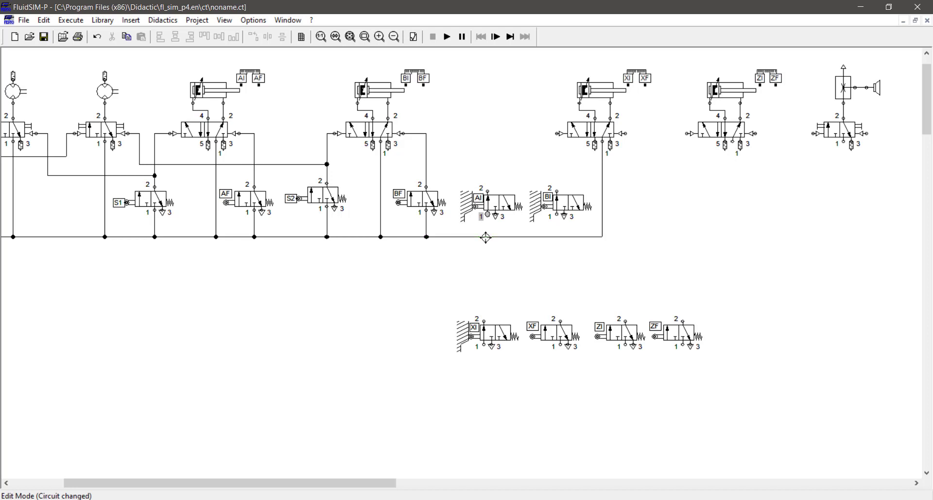
pyautogui.moveTo(487, 237); pyautogui.dragTo(487, 237)
pyautogui.moveTo(556, 214); pyautogui.dragTo(556, 237)
pyautogui.moveTo(557, 190); pyautogui.dragTo(559, 133)
pyautogui.moveTo(487, 191); pyautogui.dragTo(557, 153)
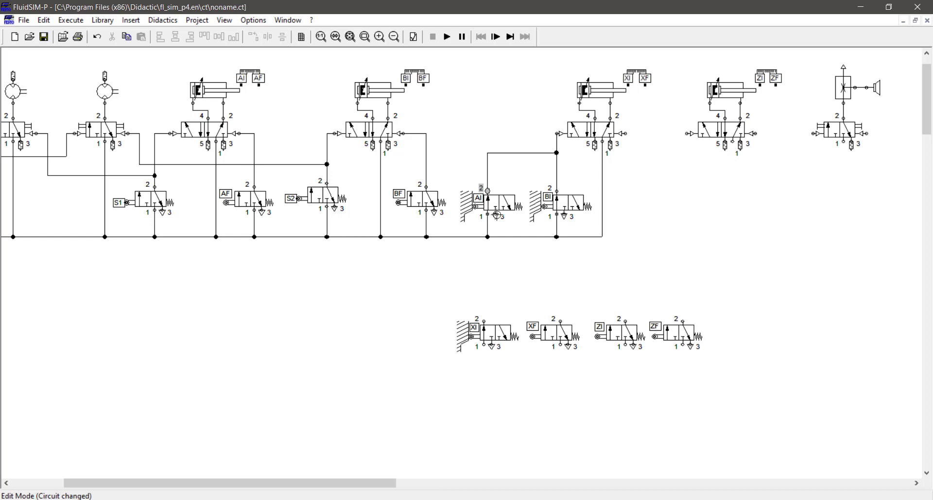
# Delete the AI-to-5/2 valve lines and shift the XI/XF, ZI/ZF and horn groups right.
pyautogui.moveTo(466, 123); pyautogui.dragTo(569, 189)
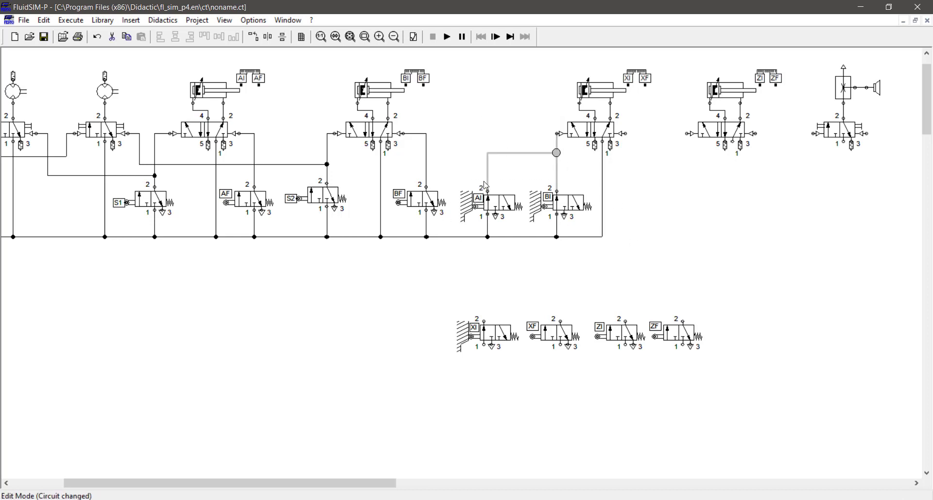
pyautogui.press('Delete')
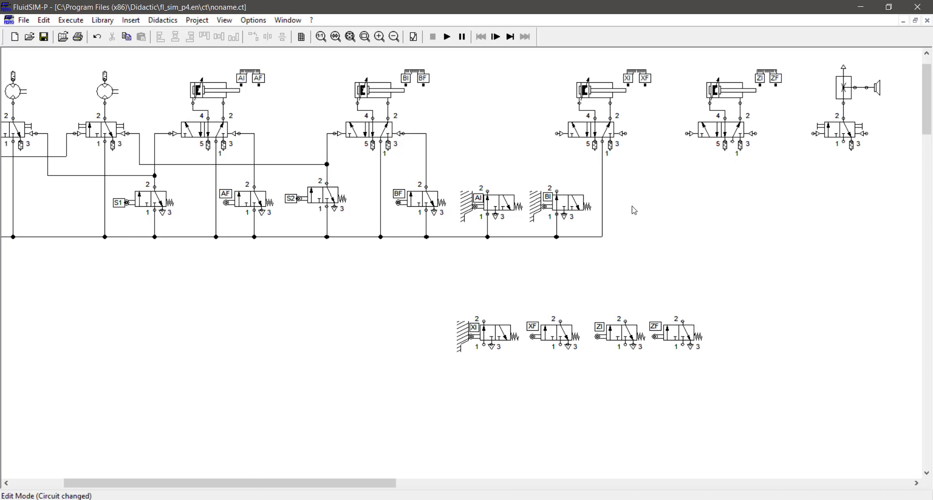
pyautogui.moveTo(902, 58); pyautogui.dragTo(575, 266)
pyautogui.press('Right')
pyautogui.press('Right')
pyautogui.press('Right')
pyautogui.press('Right')
pyautogui.press('Right')
pyautogui.press('Right')
pyautogui.press('Right')
pyautogui.press('Right')
pyautogui.press('Right')
pyautogui.press('Right')
pyautogui.press('Right')
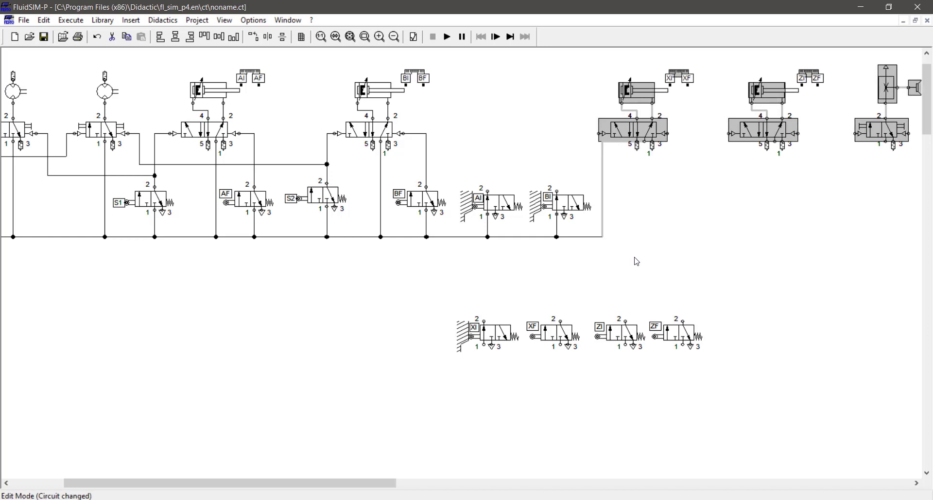
pyautogui.moveTo(633, 256); pyautogui.dragTo(597, 146)
pyautogui.press('Right')
pyautogui.press('Right')
pyautogui.press('Right')
pyautogui.press('Right')
pyautogui.press('Right')
pyautogui.press('Right')
pyautogui.press('Right')
pyautogui.press('Right')
pyautogui.press('Right')
pyautogui.press('Right')
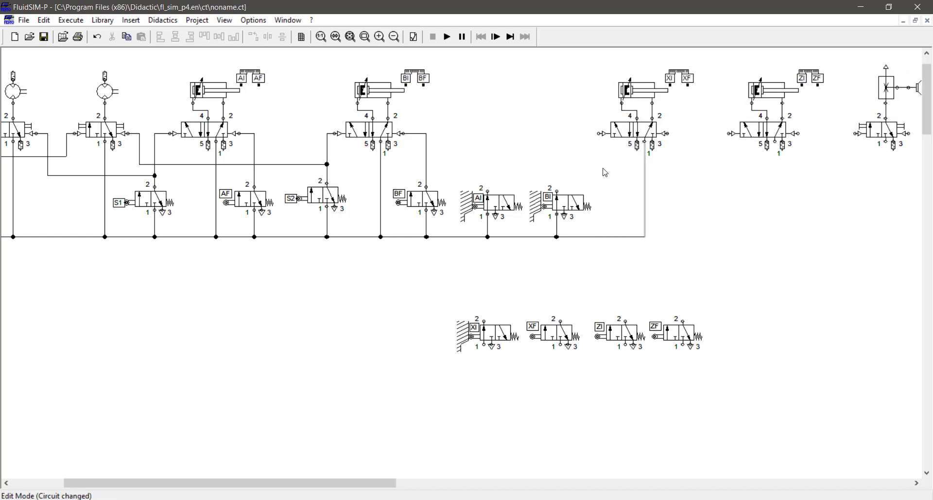
pyautogui.moveTo(579, 64); pyautogui.dragTo(924, 258)
pyautogui.press('Right')
pyautogui.press('Right')
pyautogui.press('Right')
pyautogui.press('Right')
pyautogui.click(604, 239)
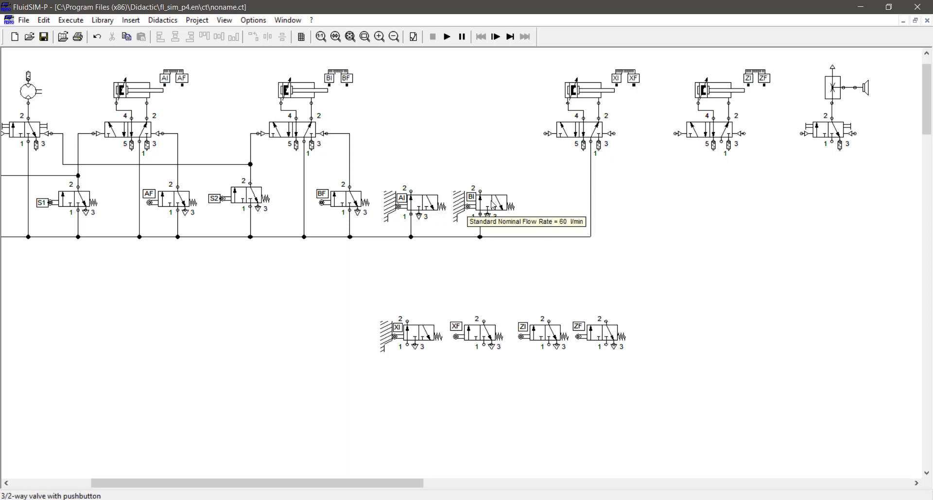
# Place a BI valve above AI, feed it from AI's line, and pipe it to cylinder X's pilot.
pyautogui.moveTo(491, 201); pyautogui.dragTo(410, 191)
pyautogui.click(411, 170)
pyautogui.moveTo(422, 159); pyautogui.dragTo(426, 160)
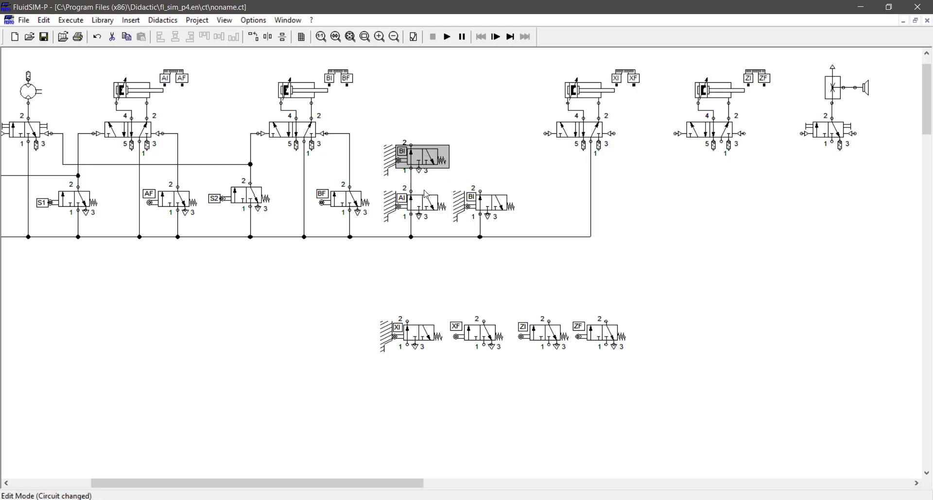
pyautogui.moveTo(411, 144); pyautogui.dragTo(547, 133)
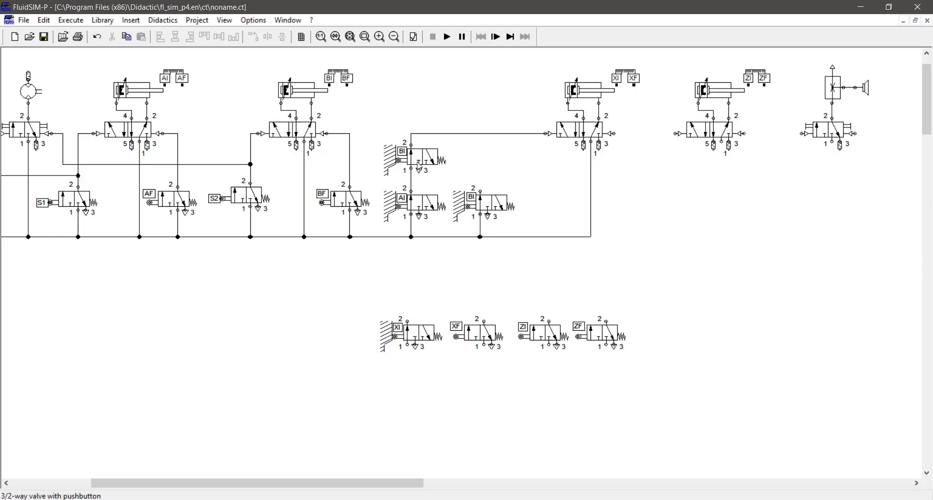
# Try a simulation run and dismiss the duplicate-labels error it raises.
pyautogui.moveTo(418, 166)
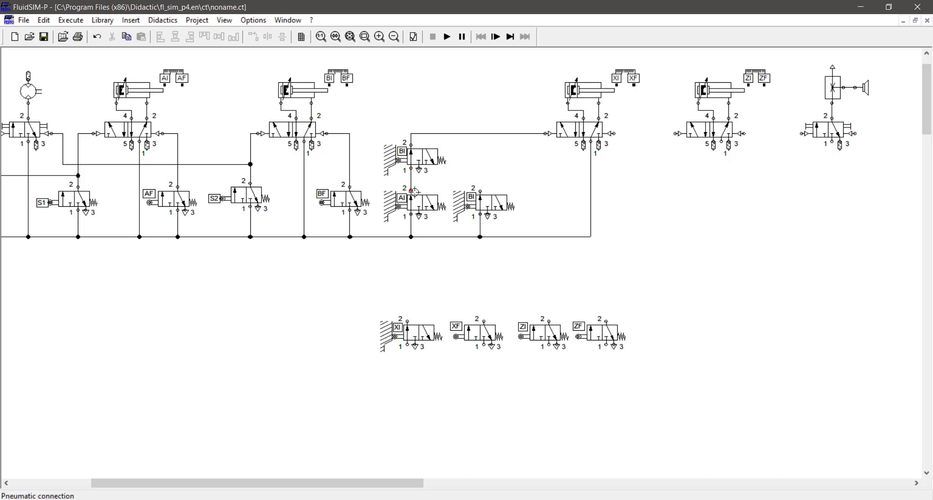
pyautogui.click(447, 37)
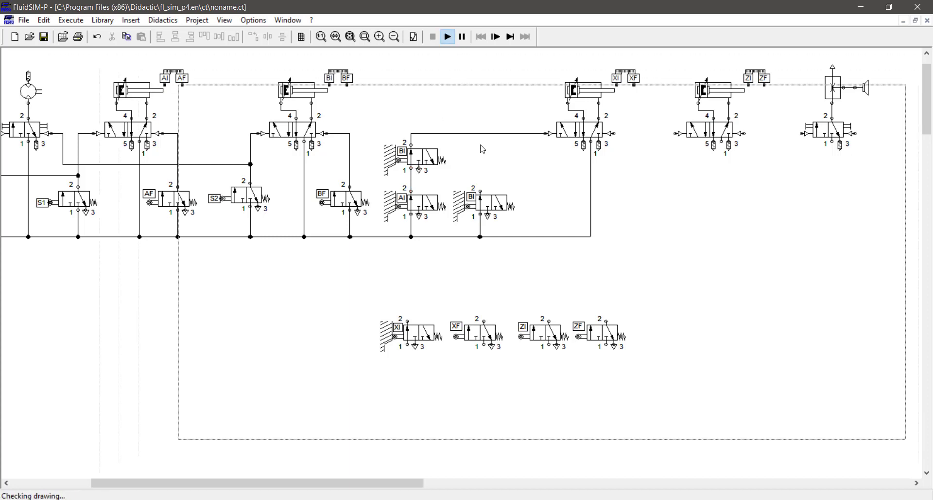
pyautogui.click(465, 276)
# Delete the spare BI valve and its leftover junction, then run and stop the simulation.
pyautogui.click(489, 203)
pyautogui.press('Delete')
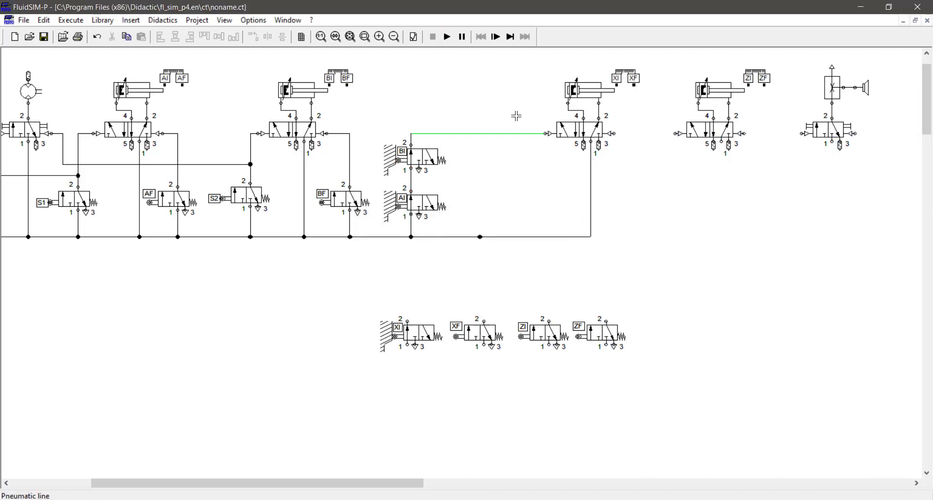
pyautogui.click(480, 238)
pyautogui.press('Delete')
pyautogui.click(447, 37)
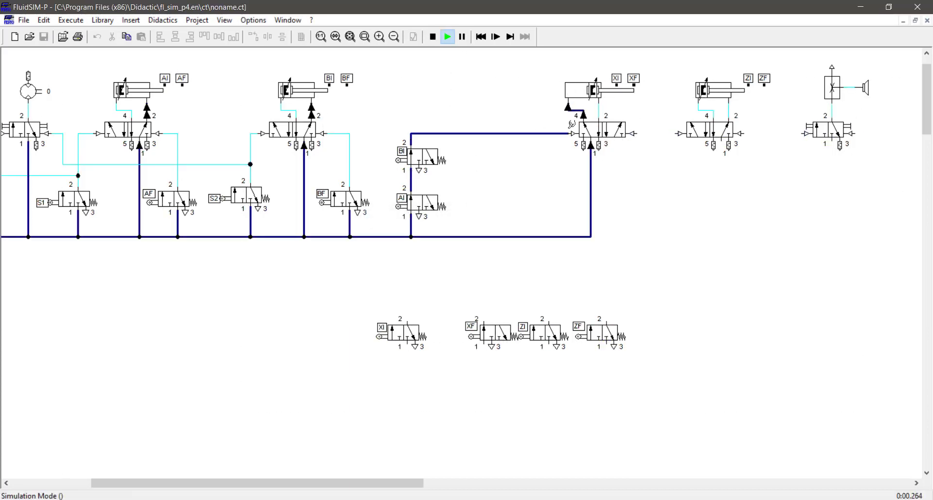
pyautogui.click(433, 36)
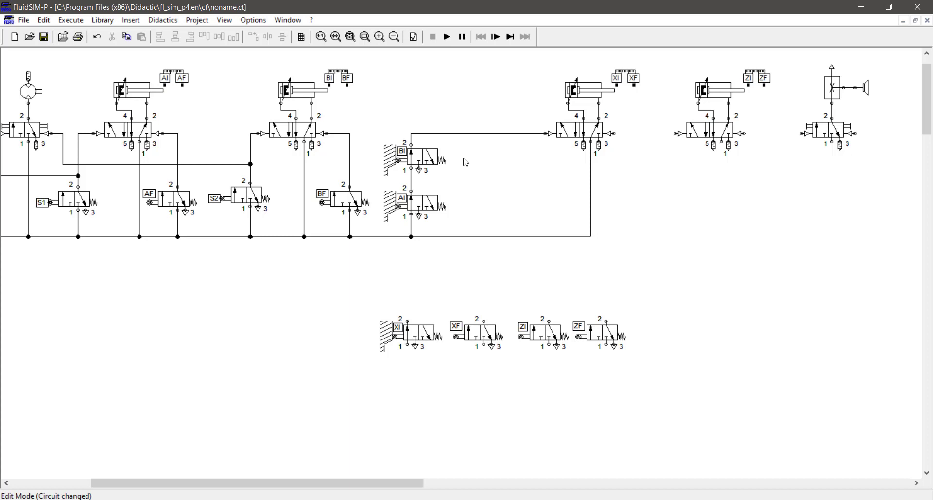
# On the distance rules, set AI to 10–20 and give BI a start position of 10.
pyautogui.doubleClick(173, 74)
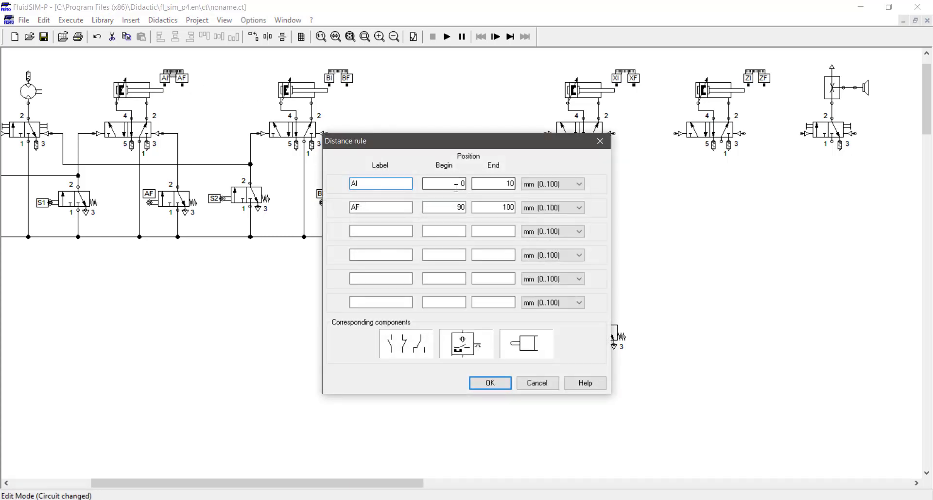
pyautogui.press('Tab')
pyautogui.moveTo(496, 185); pyautogui.dragTo(549, 185)
pyautogui.write('20')
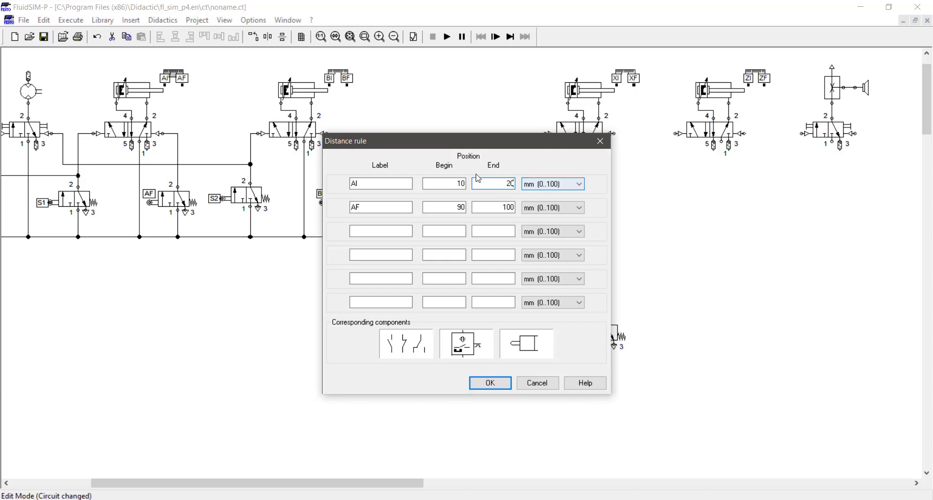
pyautogui.press('Return')
pyautogui.doubleClick(338, 74)
pyautogui.moveTo(458, 188); pyautogui.dragTo(483, 183)
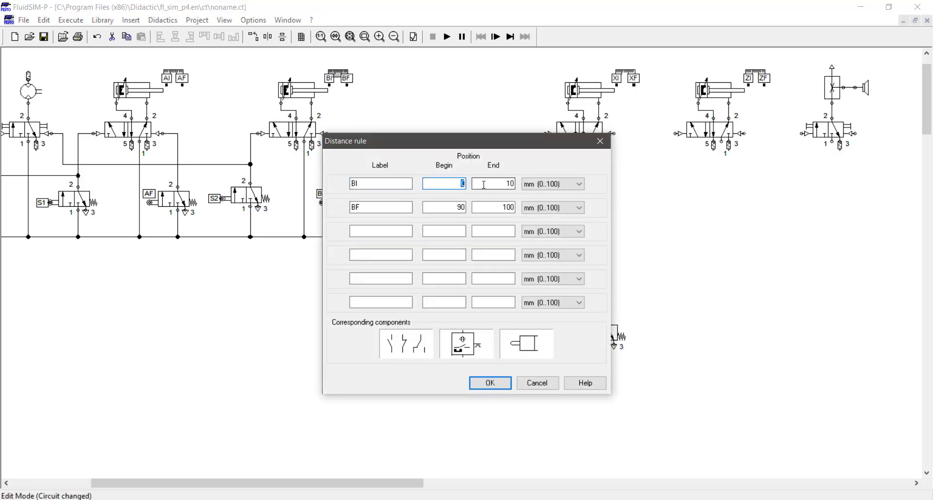
pyautogui.write('10')
pyautogui.click(499, 184)
pyautogui.write('2')
pyautogui.press('Return')
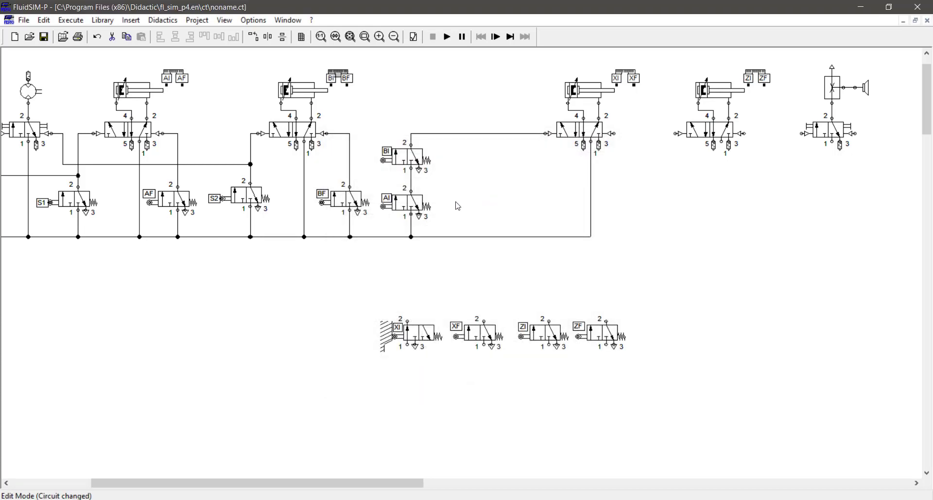
# Give both the AI and BI limit valves roller-lever mechanical actuation.
pyautogui.click(410, 208)
pyautogui.doubleClick(410, 208)
pyautogui.click(382, 234)
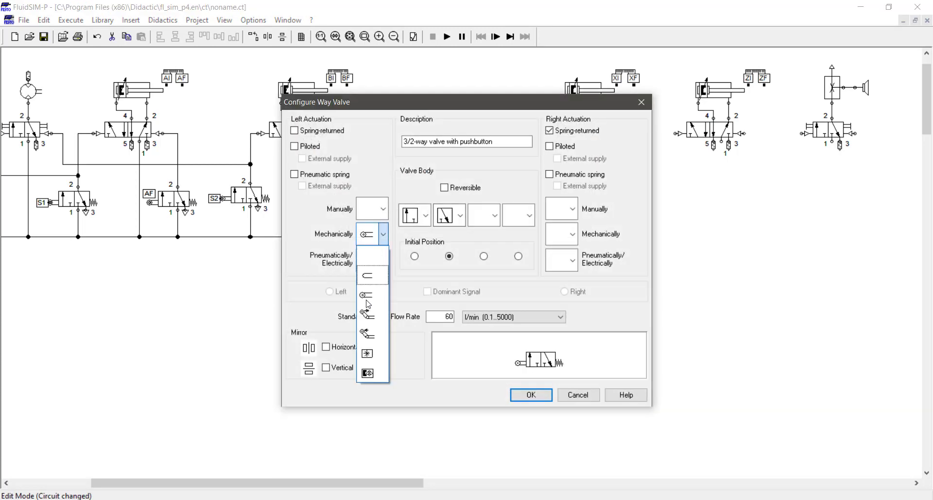
pyautogui.click(374, 317)
pyautogui.press('Return')
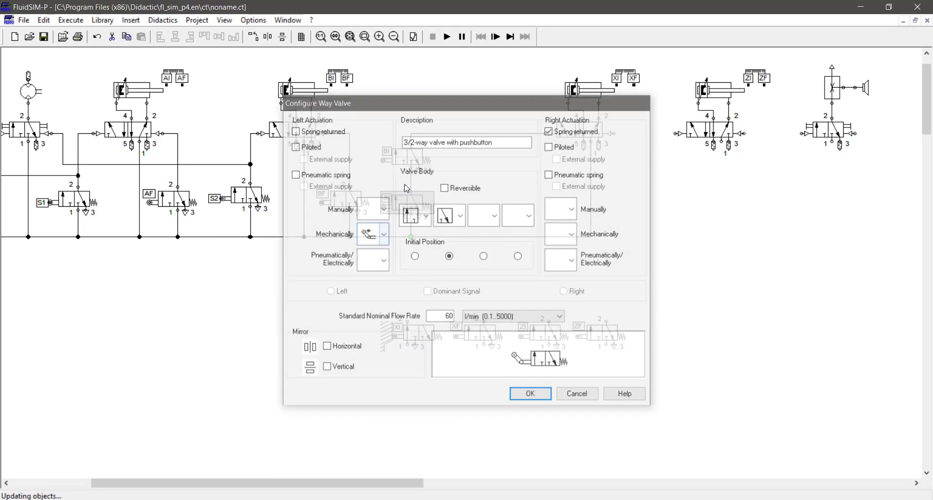
pyautogui.doubleClick(393, 154)
pyautogui.click(373, 235)
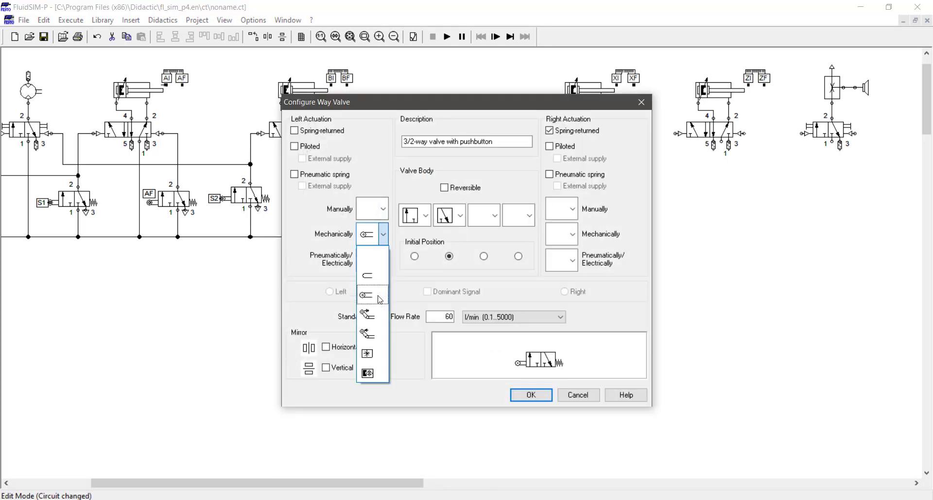
pyautogui.click(374, 319)
pyautogui.press('Return')
# Shift the AI and BI limit valves and their junction to the right.
pyautogui.click(468, 211)
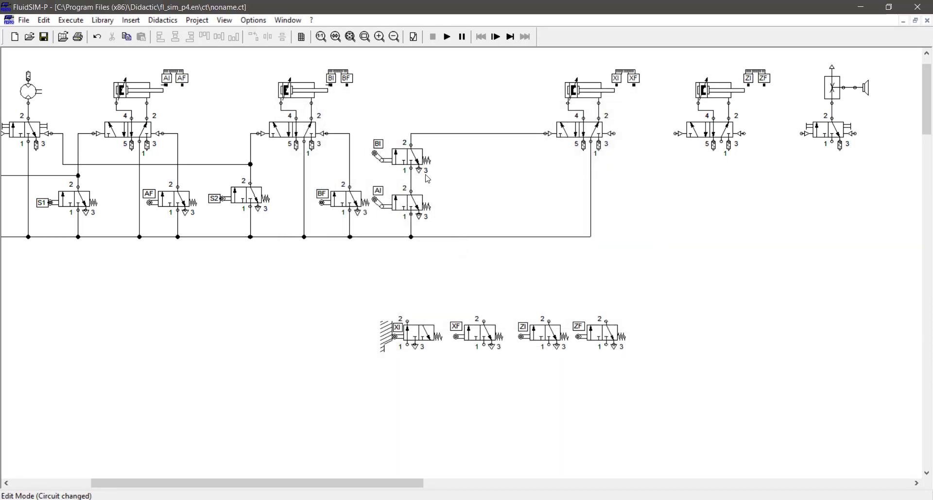
pyautogui.moveTo(370, 106); pyautogui.dragTo(447, 258)
pyautogui.press('Right')
pyautogui.press('Right')
pyautogui.press('Right')
pyautogui.press('Right')
pyautogui.press('Right')
pyautogui.press('Right')
pyautogui.click(475, 195)
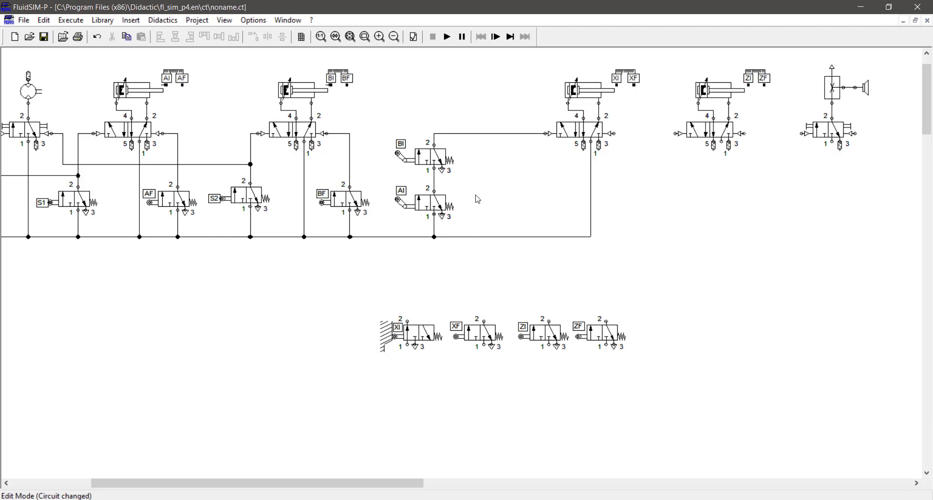
pyautogui.click(440, 209)
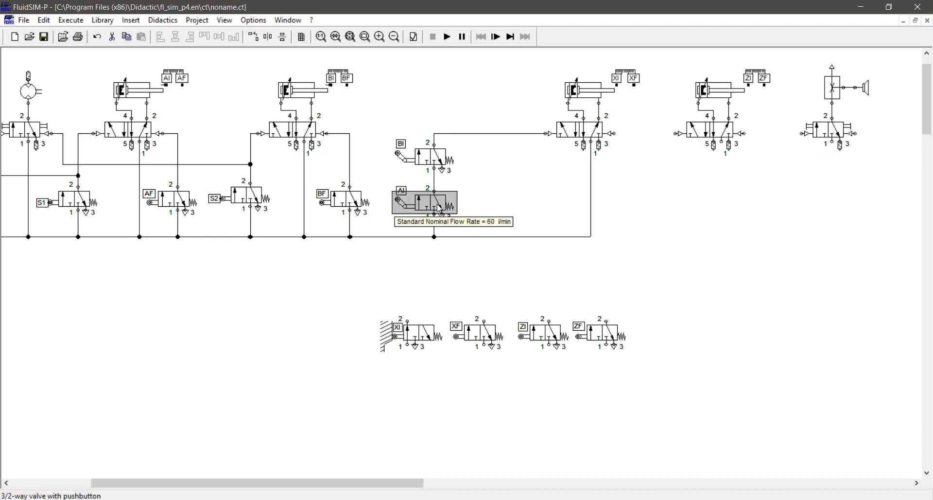
pyautogui.click(434, 162)
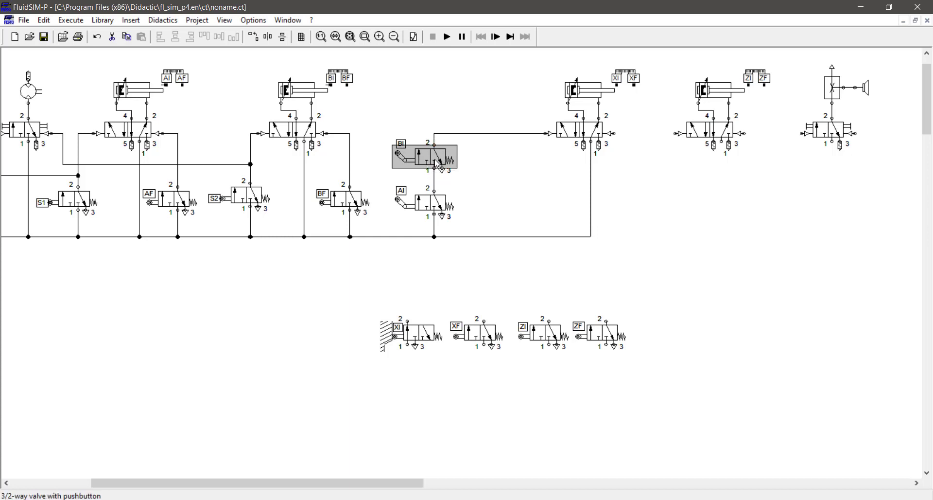
pyautogui.click(437, 210)
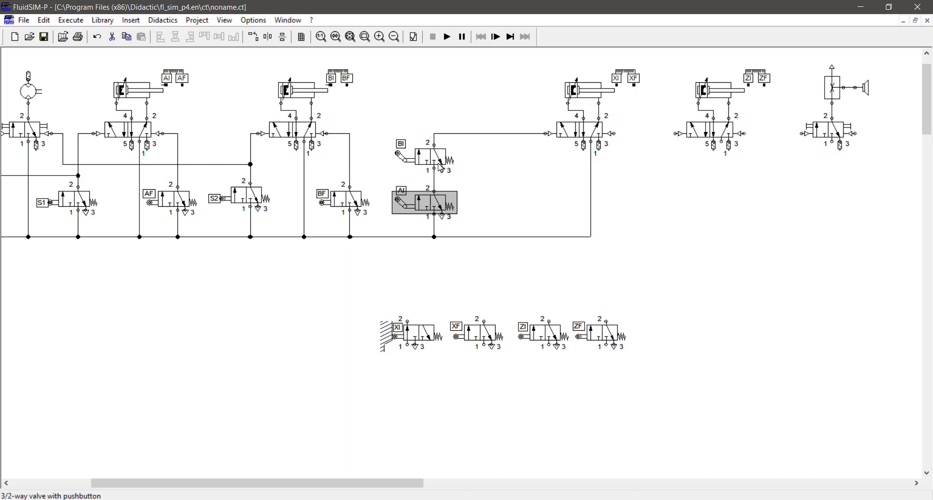
pyautogui.click(509, 181)
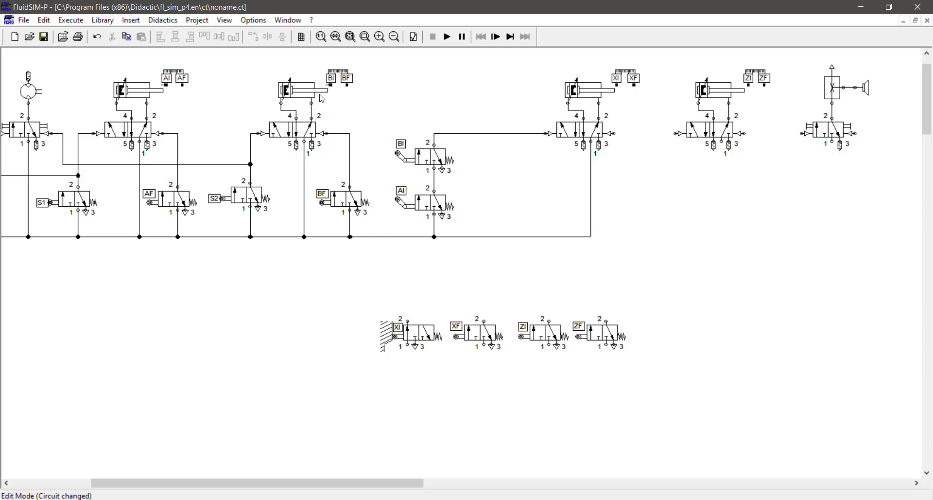
# Reapply roller-lever actuation to the BI valve.
pyautogui.doubleClick(437, 160)
pyautogui.click(372, 228)
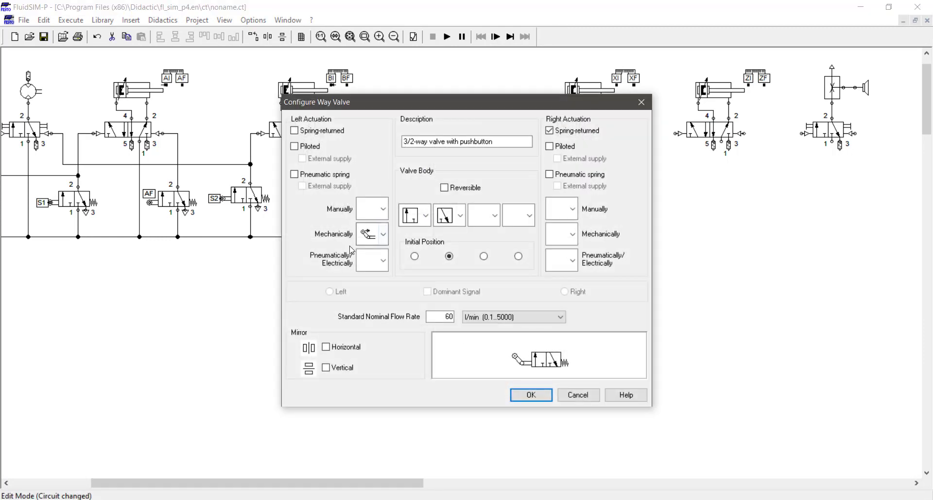
pyautogui.click(372, 234)
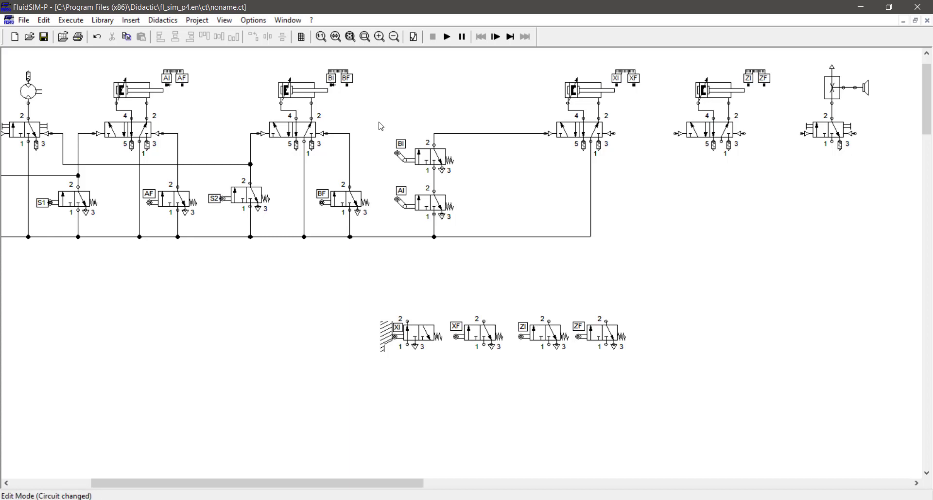
# Simulate the whole circuit, pressing the start, S1 and S2 valves, then stop with F5.
pyautogui.click(447, 37)
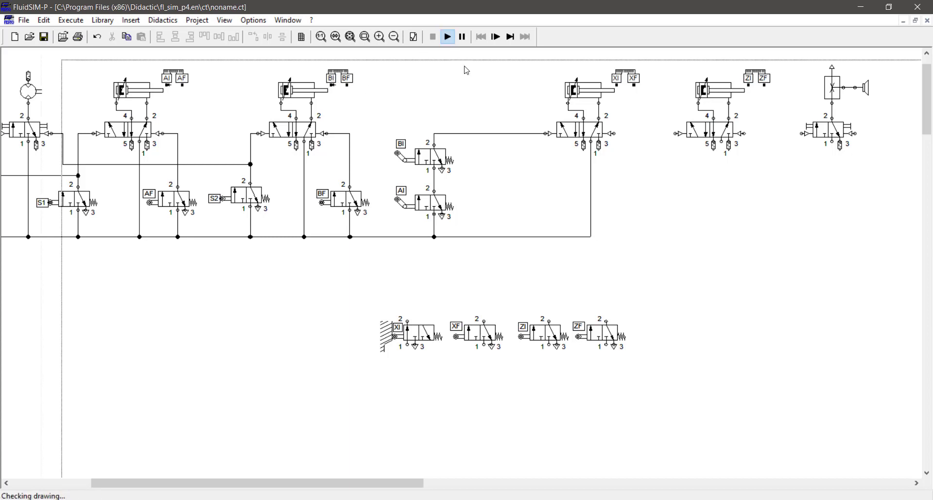
pyautogui.scroll(-3, 535, 201)
pyautogui.scroll(3, 535, 200)
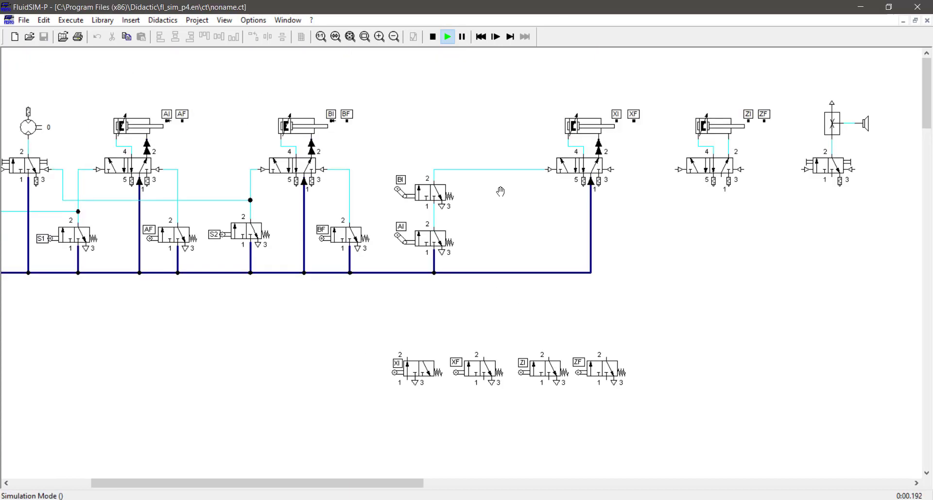
pyautogui.click(354, 38)
pyautogui.click(90, 165)
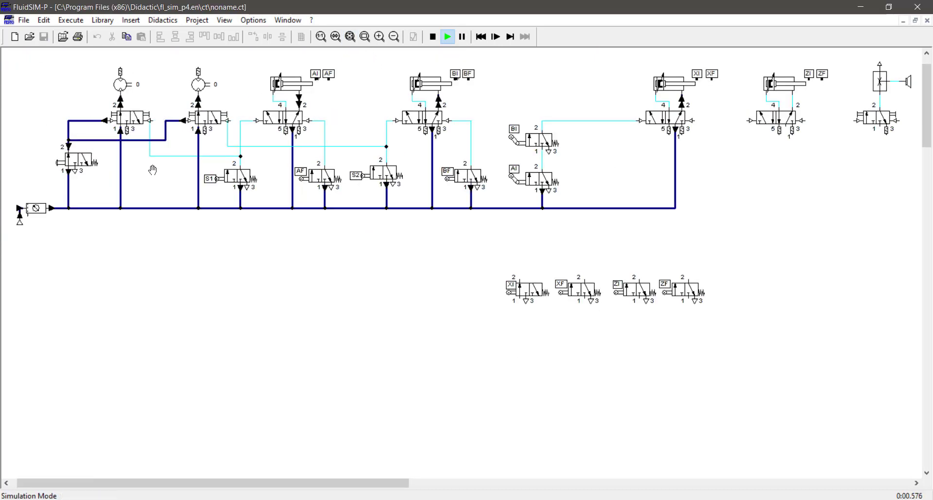
pyautogui.click(238, 176)
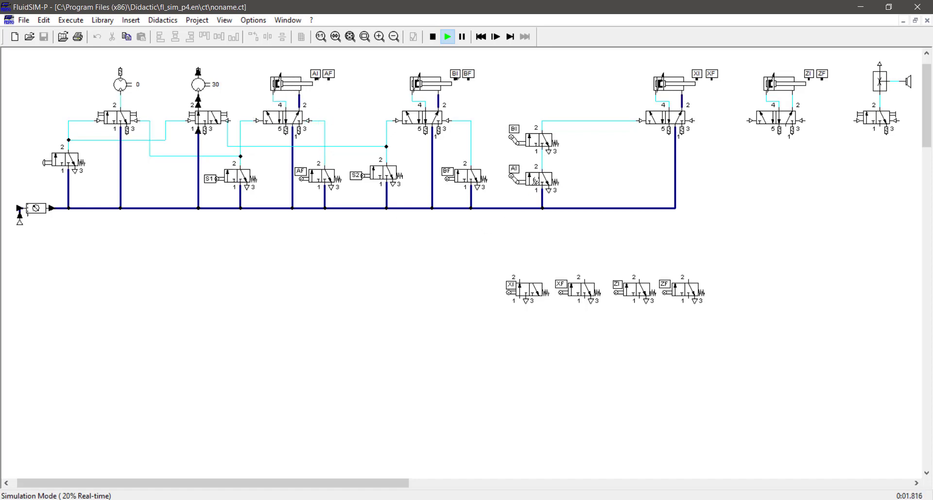
pyautogui.click(382, 171)
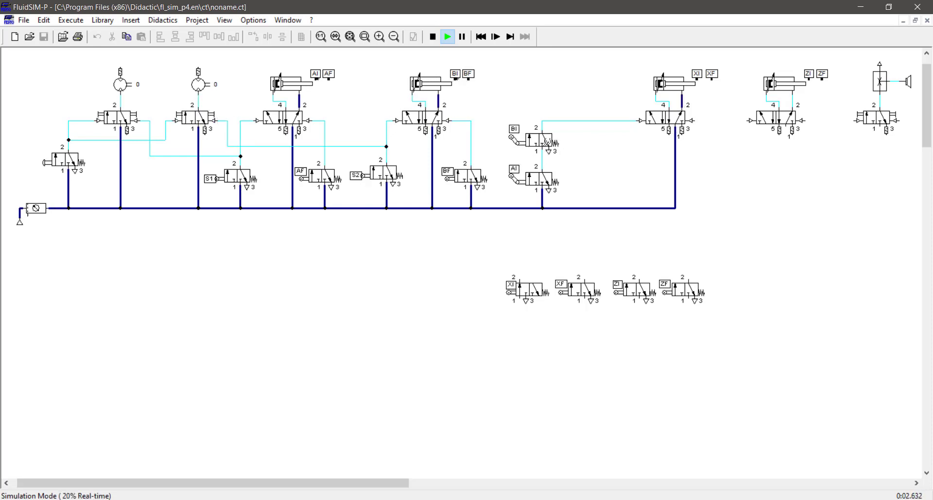
pyautogui.press('F5')
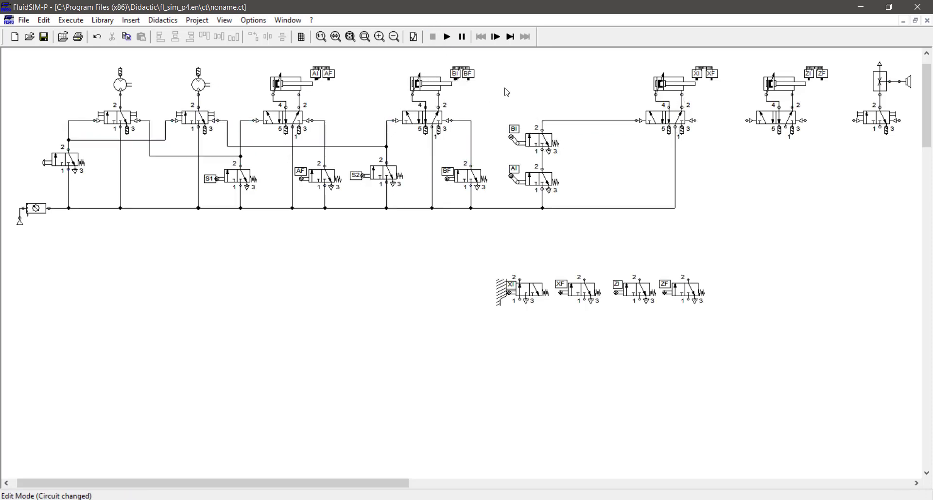
# Remove the BI–XI line, place BI beside AI, and shift the right-hand cylinder groups right.
pyautogui.press('Delete')
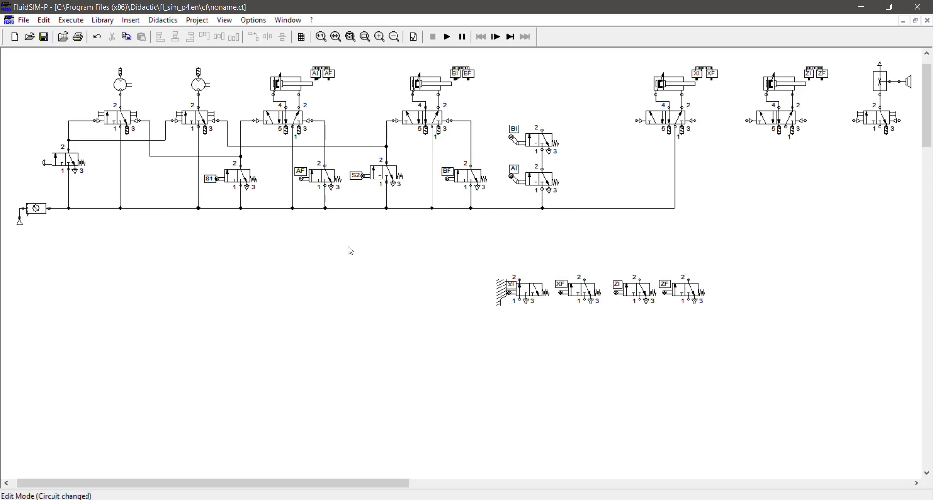
pyautogui.moveTo(579, 106); pyautogui.dragTo(509, 156)
pyautogui.press('Down')
pyautogui.press('Down')
pyautogui.moveTo(588, 106); pyautogui.dragTo(501, 194)
pyautogui.press('Down')
pyautogui.press('Down')
pyautogui.click(578, 176)
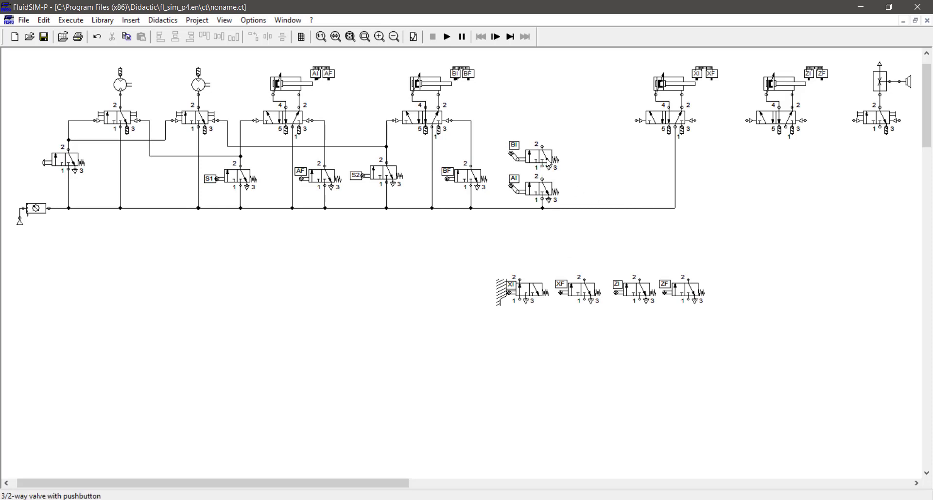
pyautogui.moveTo(544, 158)
pyautogui.mouseDown()
pyautogui.moveTo(604, 187)
pyautogui.moveTo(603, 208)
pyautogui.mouseUp()
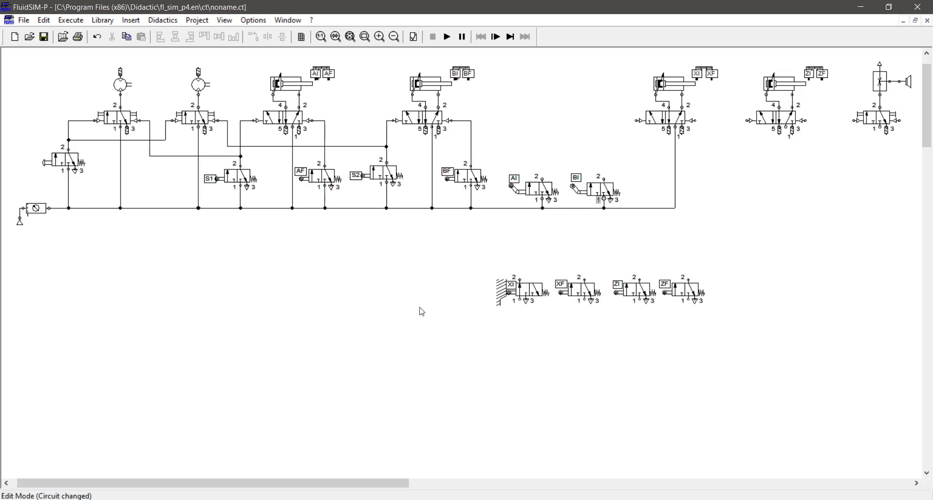
pyautogui.moveTo(297, 477); pyautogui.dragTo(326, 481)
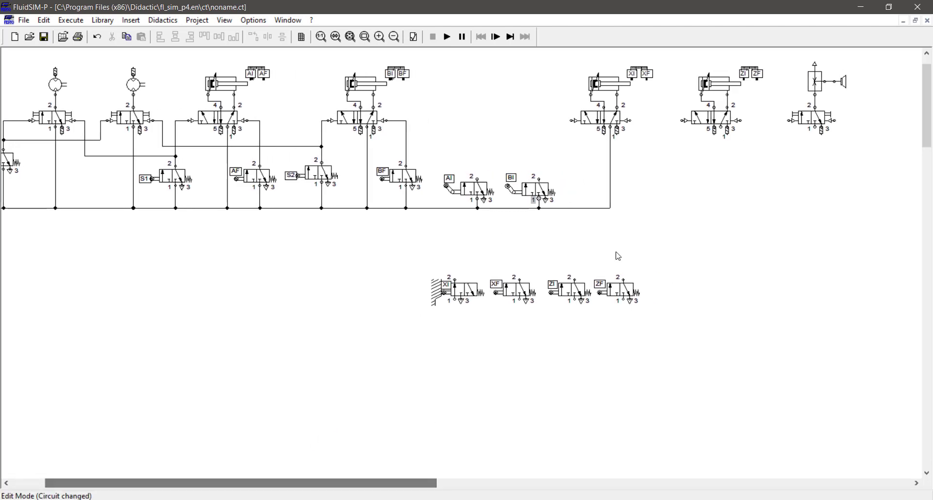
pyautogui.moveTo(865, 66); pyautogui.dragTo(657, 219)
pyautogui.click(585, 254)
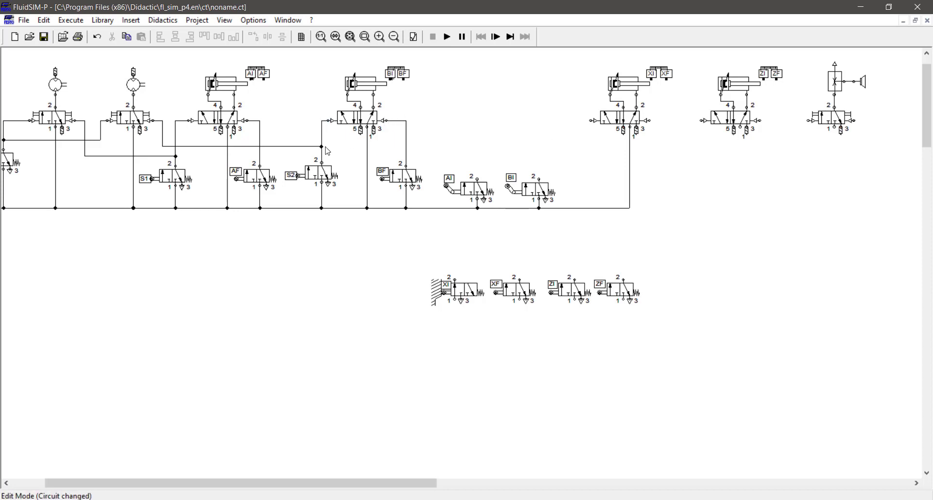
# Add stacked pilot-operated 3/2 valves fed from supply, piloted by BI and AI, feeding XI's valve.
pyautogui.moveTo(126, 128); pyautogui.dragTo(582, 173)
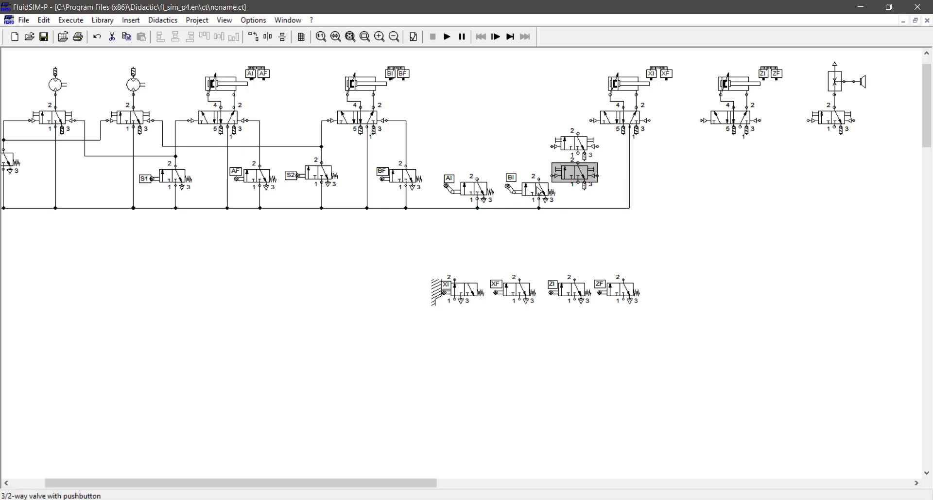
pyautogui.moveTo(578, 162); pyautogui.dragTo(578, 153)
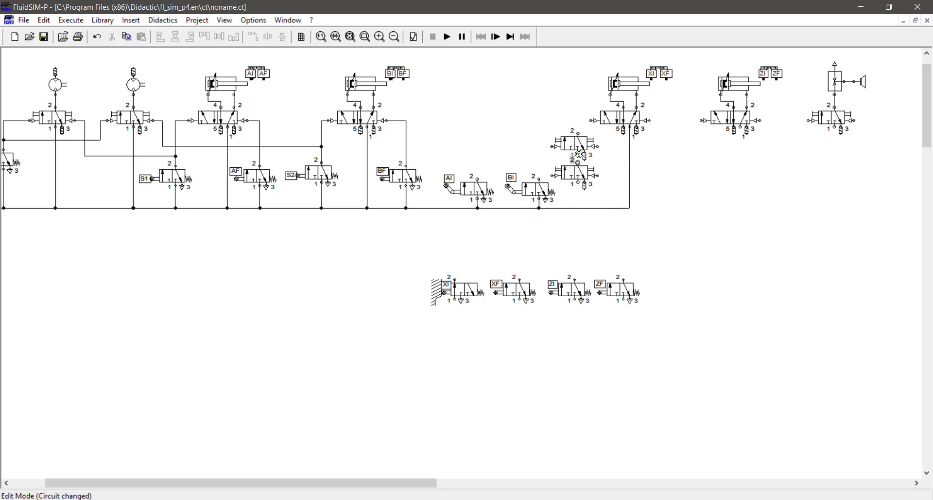
pyautogui.moveTo(578, 183); pyautogui.dragTo(578, 205)
pyautogui.moveTo(578, 208); pyautogui.dragTo(578, 208)
pyautogui.moveTo(577, 133); pyautogui.dragTo(590, 121)
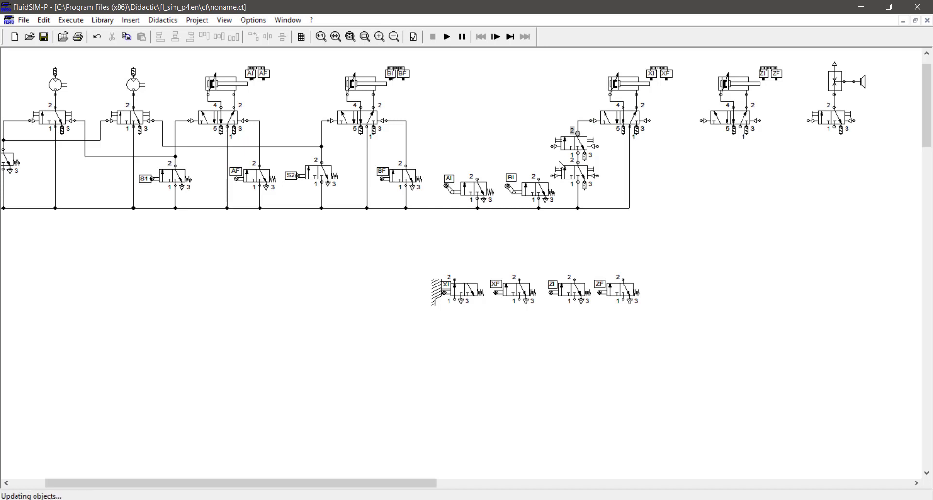
pyautogui.moveTo(539, 179); pyautogui.dragTo(551, 176)
pyautogui.moveTo(477, 178); pyautogui.dragTo(555, 146)
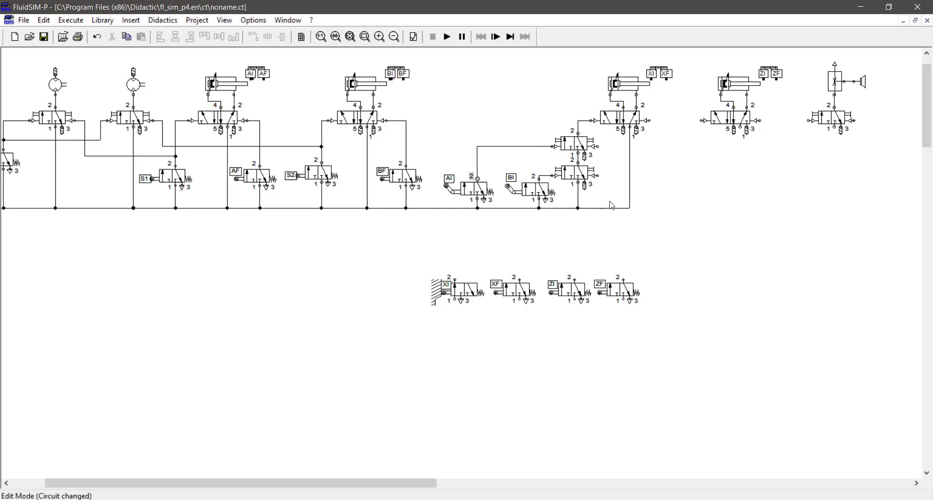
# Check the AI and BI limit valves, then start the simulation.
pyautogui.click(467, 190)
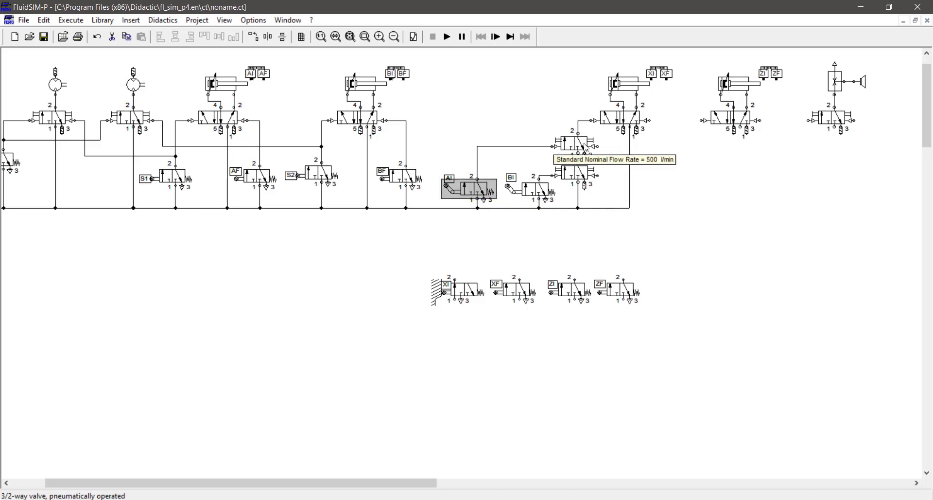
pyautogui.click(532, 189)
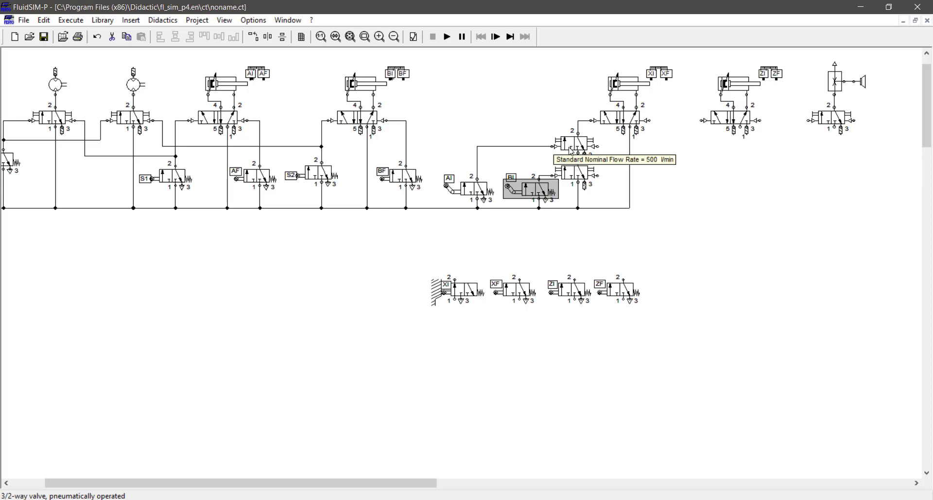
pyautogui.click(679, 192)
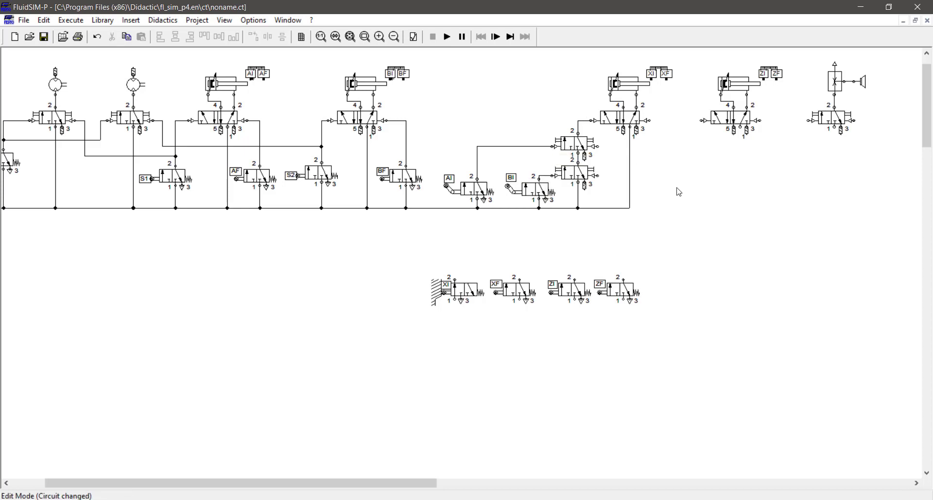
pyautogui.click(446, 36)
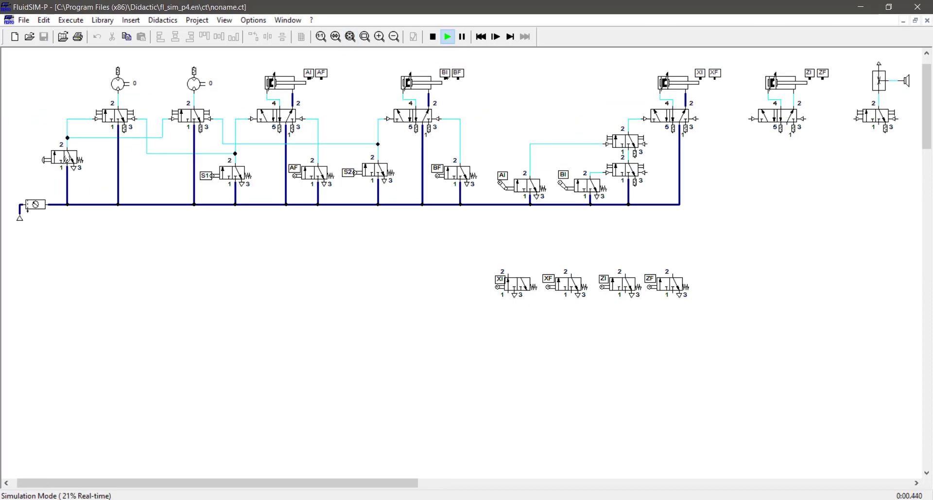
# Press the S1 and S2 pushbutton valves during simulation, then stop it.
pyautogui.click(244, 171)
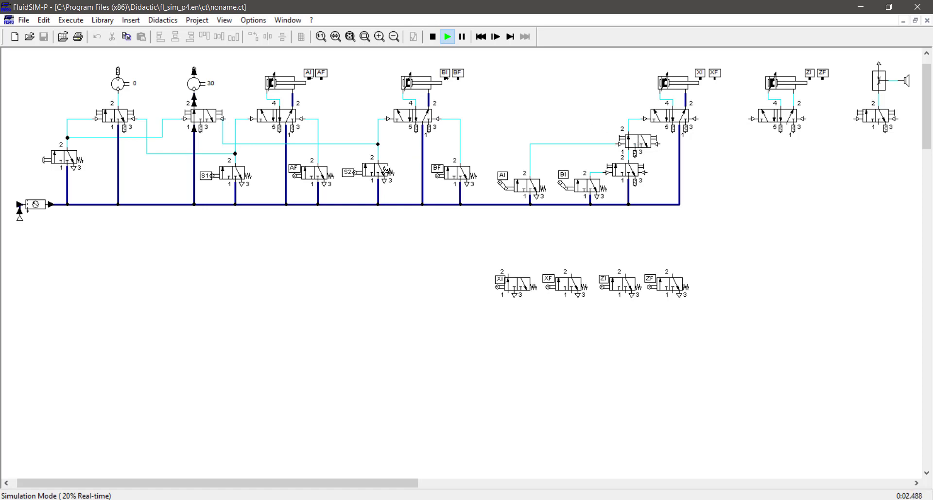
pyautogui.click(378, 168)
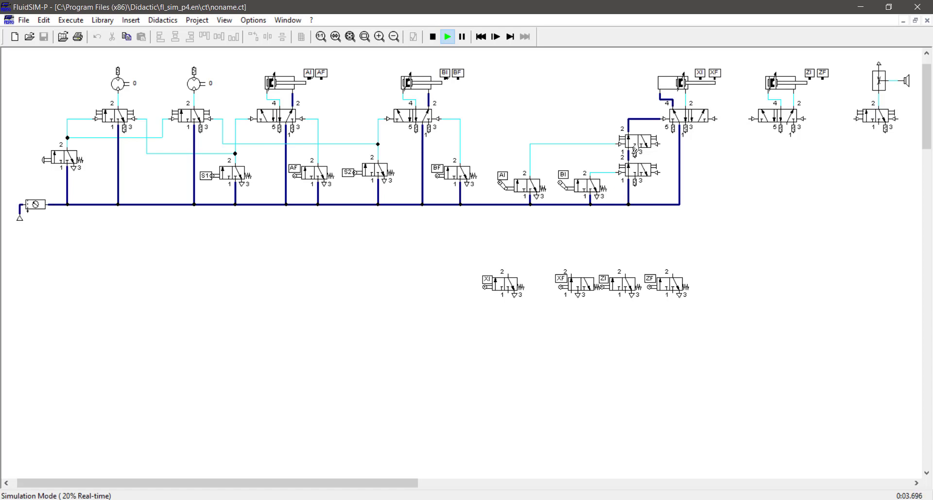
pyautogui.click(433, 36)
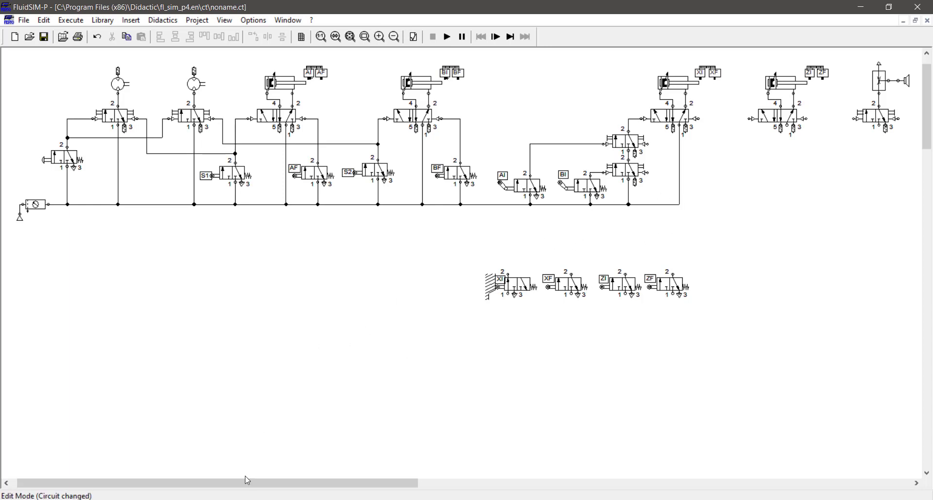
# Place the XF valve under the horn's valve and feed both from the supply line.
pyautogui.moveTo(247, 479); pyautogui.dragTo(349, 487)
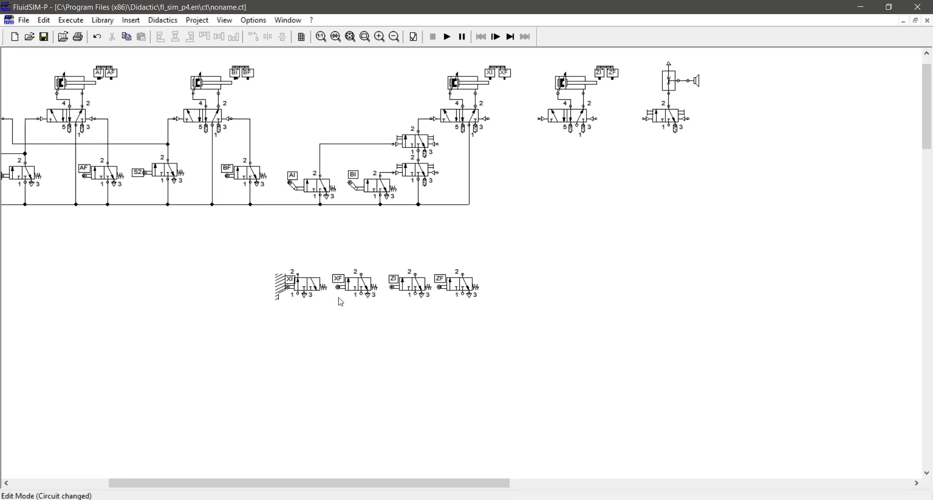
pyautogui.moveTo(358, 281); pyautogui.dragTo(647, 119)
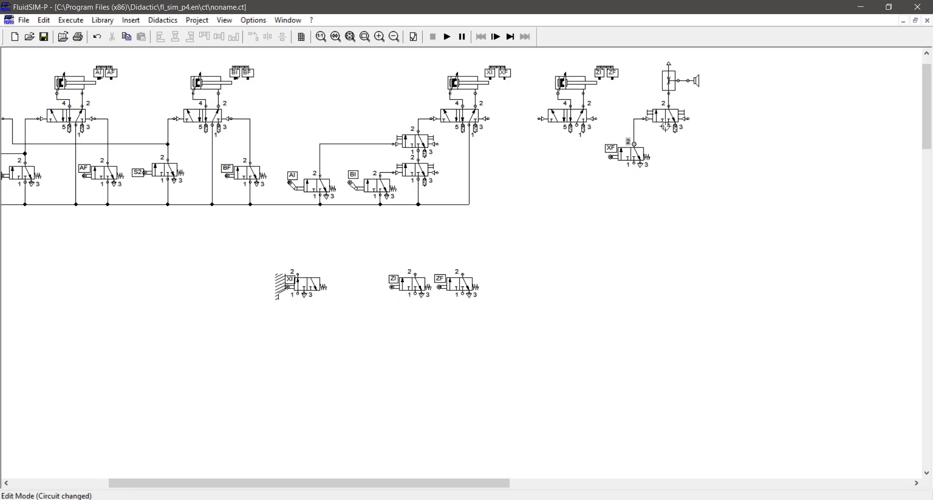
pyautogui.moveTo(469, 205); pyautogui.dragTo(669, 127)
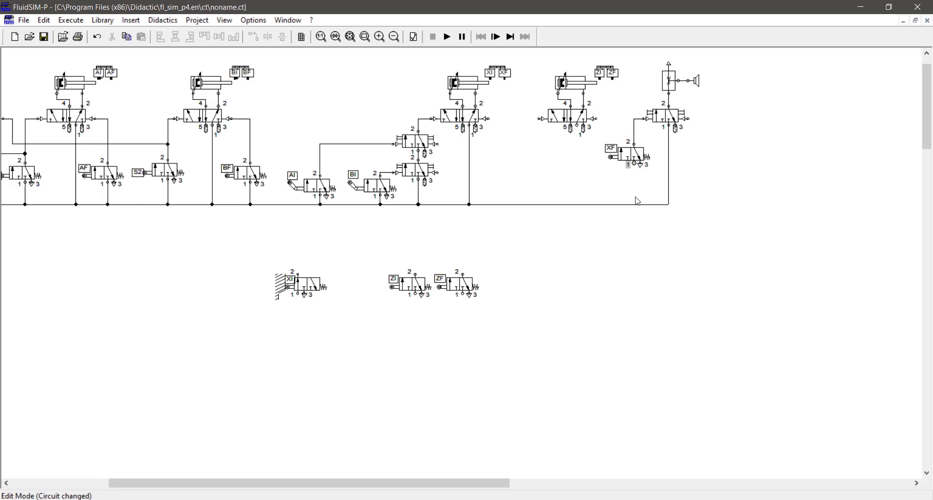
pyautogui.moveTo(634, 165); pyautogui.dragTo(635, 204)
# Reposition the Z-cylinder and horn groups leftward and wire XF's output to the horn valve's pilot.
pyautogui.moveTo(631, 62); pyautogui.dragTo(782, 119)
pyautogui.moveTo(843, 59); pyautogui.dragTo(593, 234)
pyautogui.press('Left')
pyautogui.press('Left')
pyautogui.press('Left')
pyautogui.press('Left')
pyautogui.press('Left')
pyautogui.press('Left')
pyautogui.press('Left')
pyautogui.press('Left')
pyautogui.press('Left')
pyautogui.press('Left')
pyautogui.press('Left')
pyautogui.press('Left')
pyautogui.press('Left')
pyautogui.press('Left')
pyautogui.press('Left')
pyautogui.press('Left')
pyautogui.press('Left')
pyautogui.press('Left')
pyautogui.press('Left')
pyautogui.press('Left')
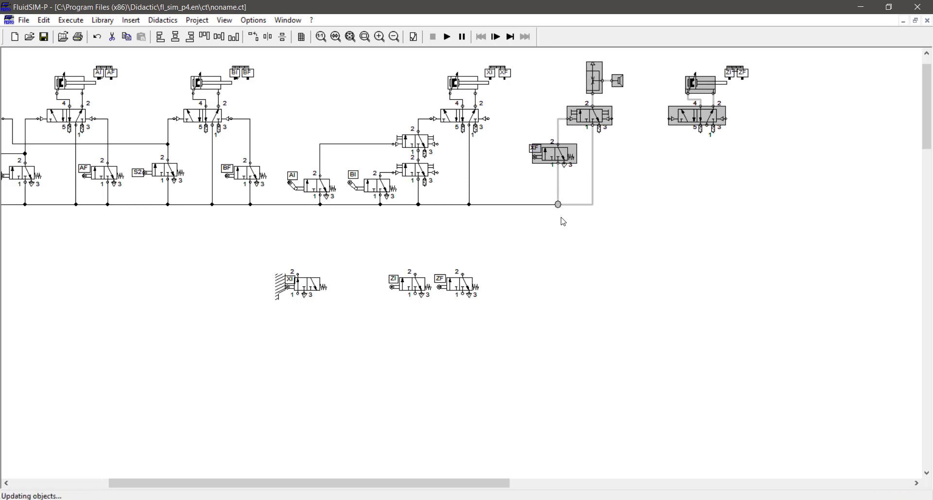
pyautogui.press('Left')
pyautogui.press('Left')
pyautogui.press('Left')
pyautogui.press('Left')
pyautogui.press('Left')
pyautogui.click(511, 136)
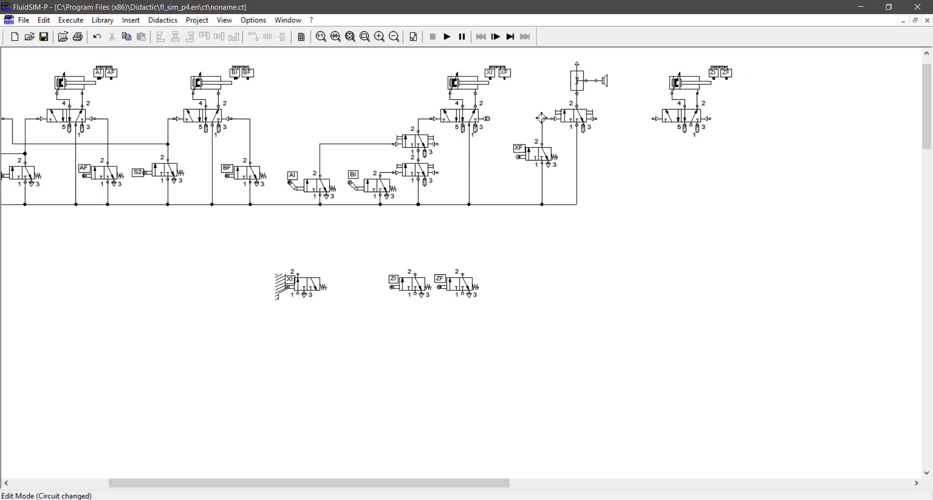
pyautogui.moveTo(542, 118); pyautogui.dragTo(542, 118)
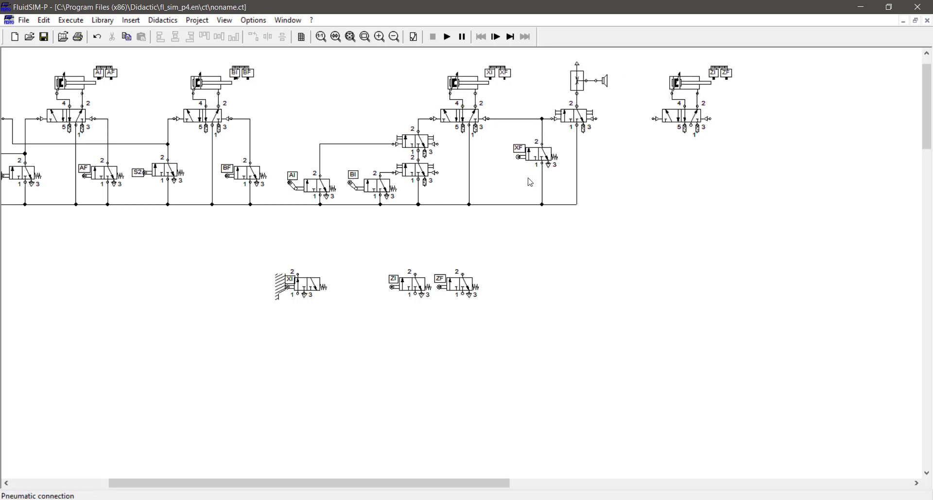
pyautogui.moveTo(543, 220); pyautogui.dragTo(777, 63)
pyautogui.press('Left')
pyautogui.press('Left')
pyautogui.press('Left')
pyautogui.press('Left')
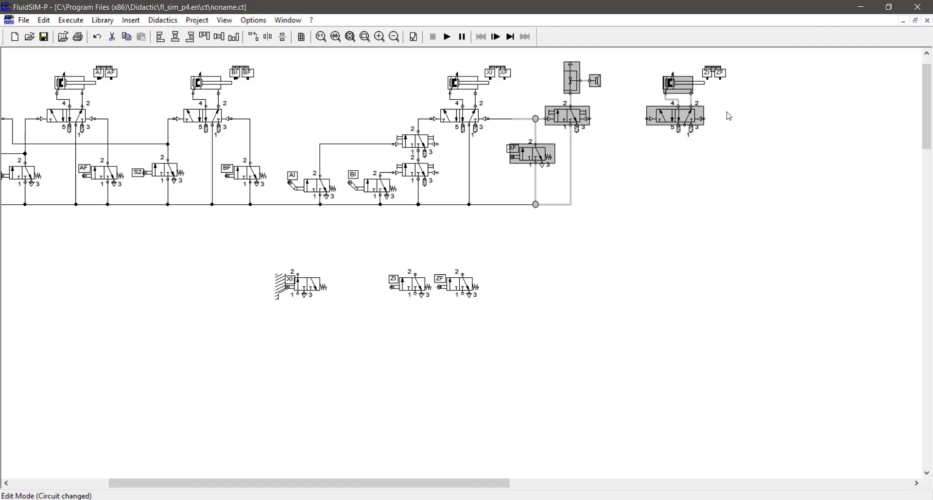
pyautogui.click(705, 150)
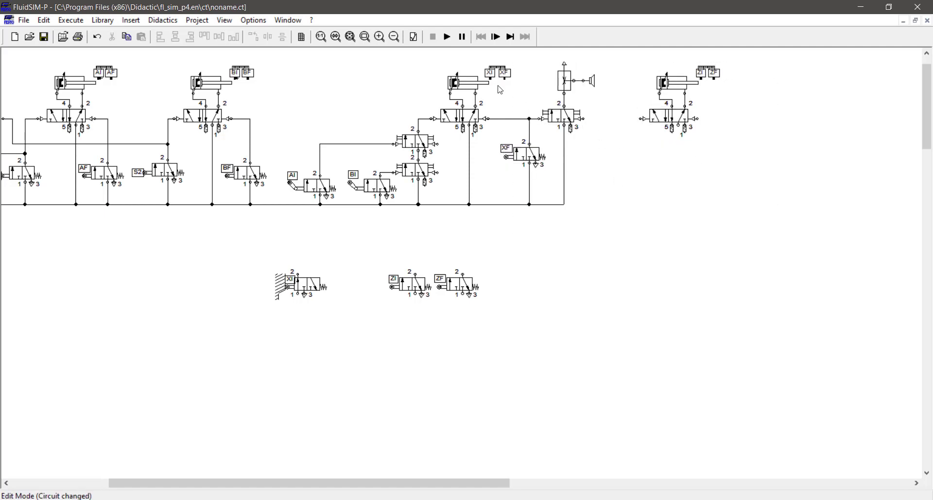
# Place XI and ZF beside XF, feeding XI from supply and ZF to cylinder Z's valve.
pyautogui.moveTo(304, 287)
pyautogui.mouseDown()
pyautogui.moveTo(585, 254)
pyautogui.moveTo(624, 158)
pyautogui.moveTo(618, 161)
pyautogui.moveTo(646, 122)
pyautogui.mouseUp()
pyautogui.moveTo(598, 202); pyautogui.dragTo(783, 64)
pyautogui.moveTo(686, 138); pyautogui.dragTo(564, 204)
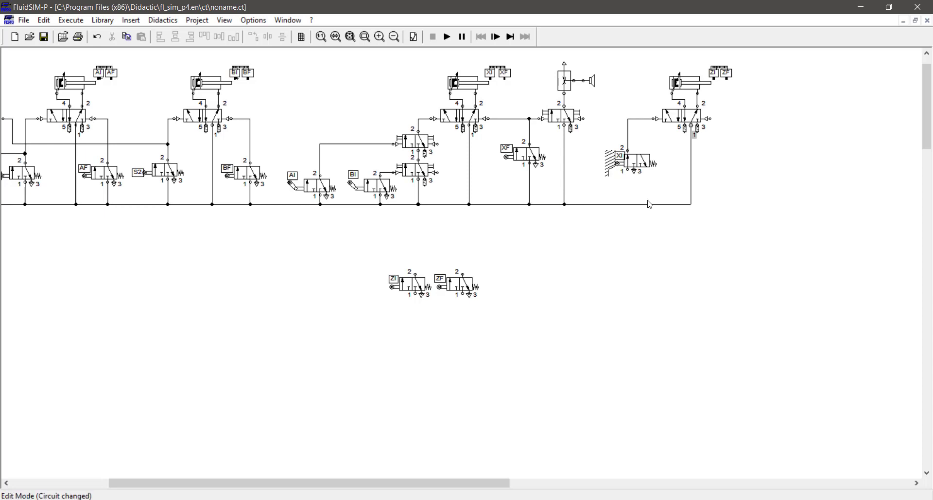
pyautogui.moveTo(626, 203); pyautogui.dragTo(627, 204)
pyautogui.moveTo(457, 279); pyautogui.dragTo(731, 165)
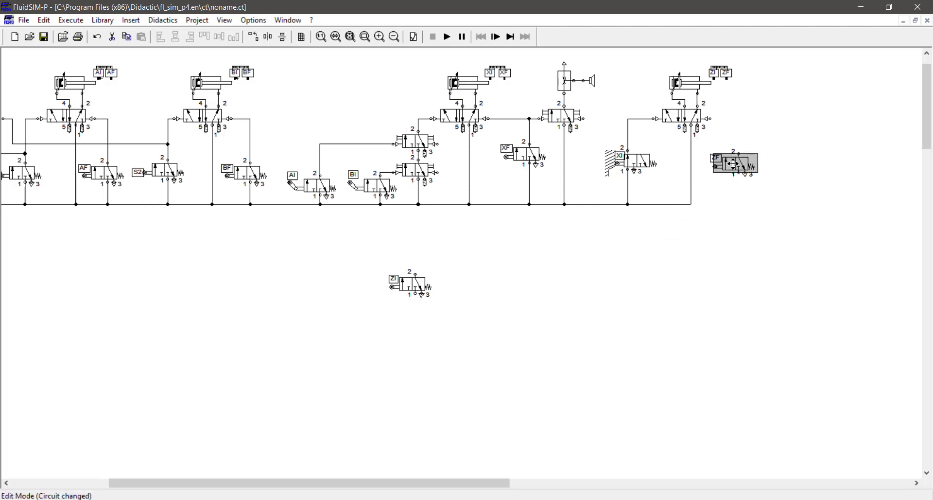
pyautogui.click(719, 125)
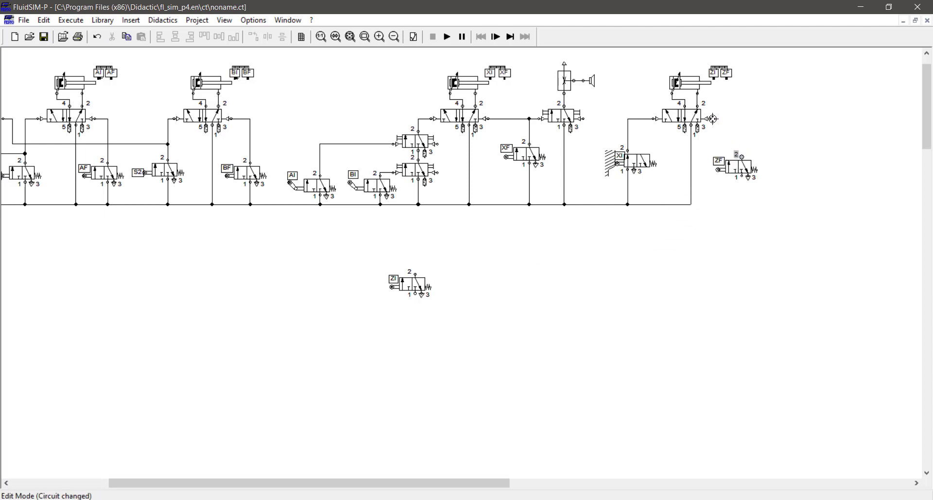
pyautogui.moveTo(712, 119); pyautogui.dragTo(691, 204)
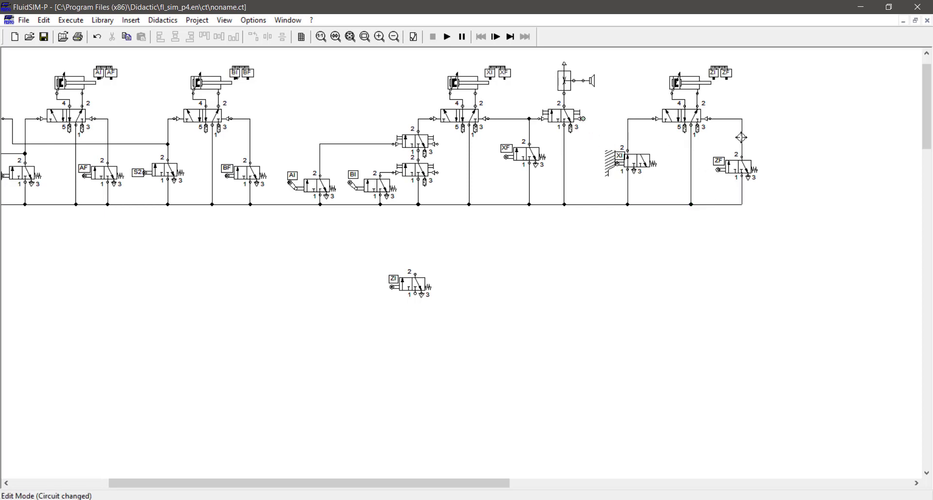
# Route a new line from a valve port onto the ZF line, move ZI right, and start simulating.
pyautogui.moveTo(741, 137); pyautogui.dragTo(741, 137)
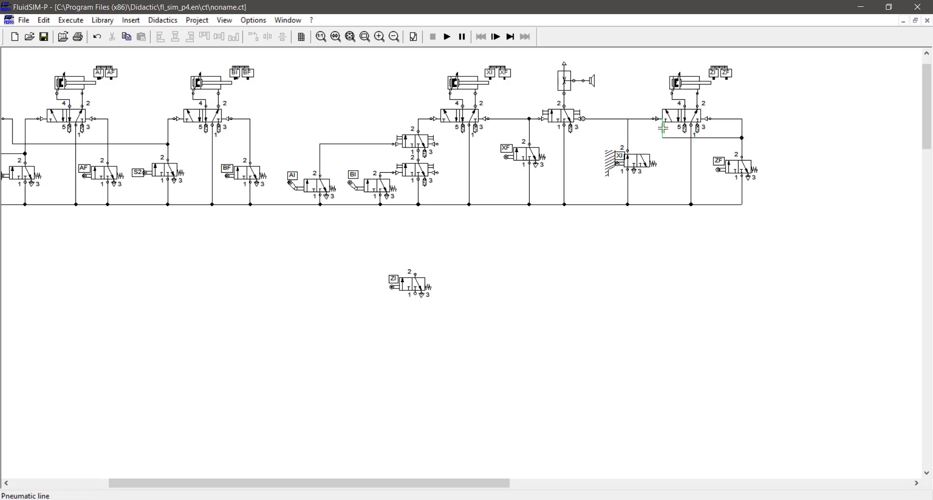
pyautogui.moveTo(664, 131); pyautogui.dragTo(602, 131)
pyautogui.click(616, 244)
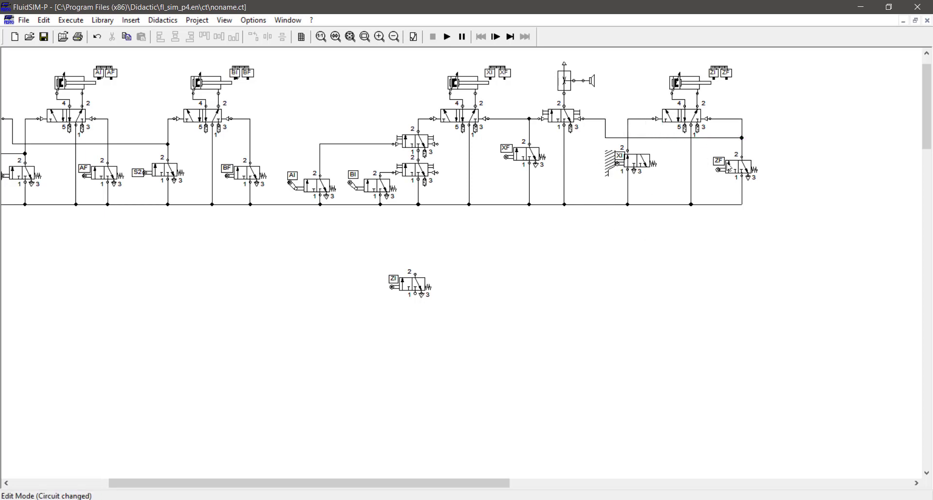
pyautogui.moveTo(420, 271); pyautogui.dragTo(717, 246)
pyautogui.click(669, 262)
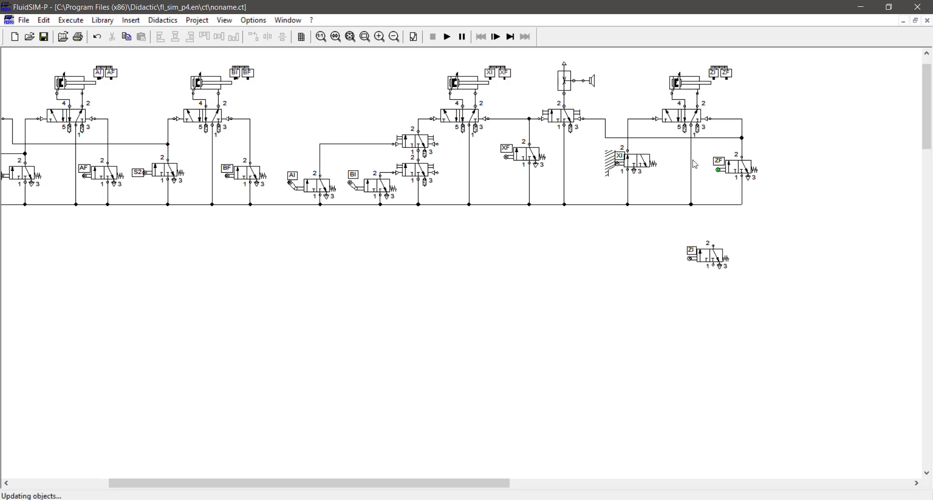
pyautogui.click(623, 164)
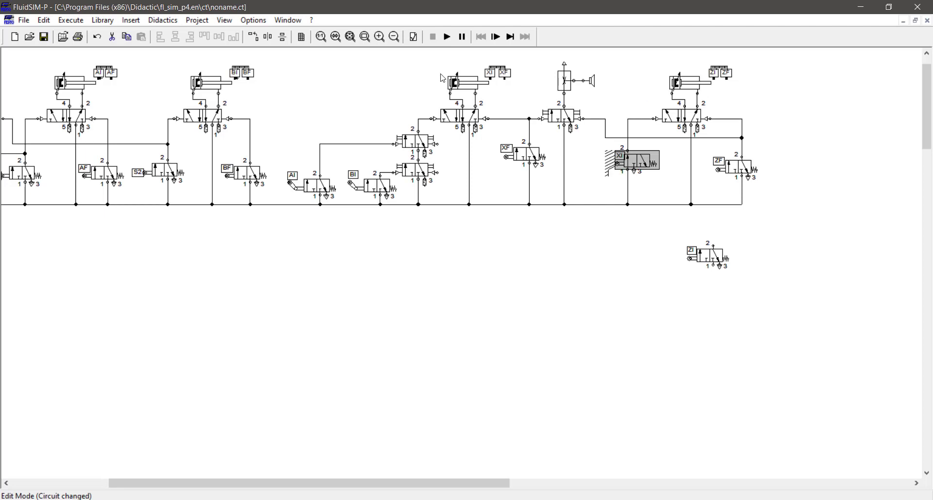
pyautogui.click(446, 37)
# Dismiss the open-connections warning, stop the simulation, and raise the two stacked valves slightly.
pyautogui.press('Return')
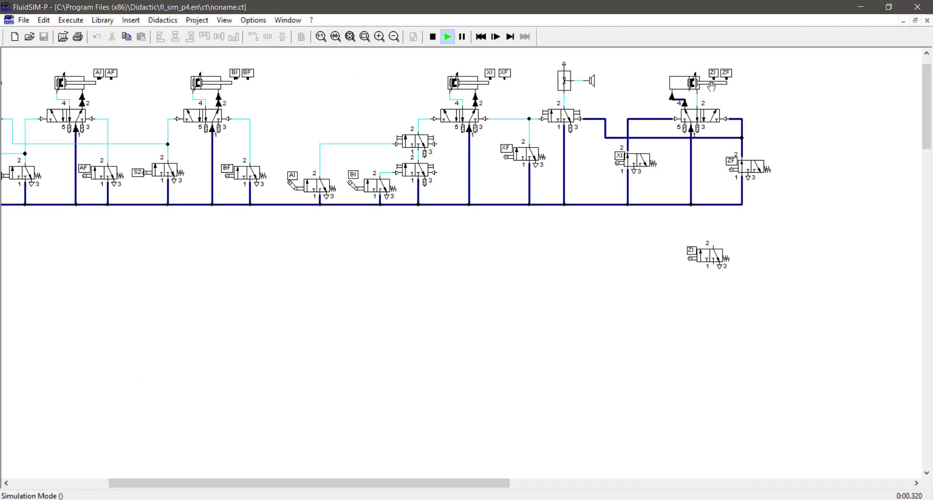
pyautogui.click(433, 37)
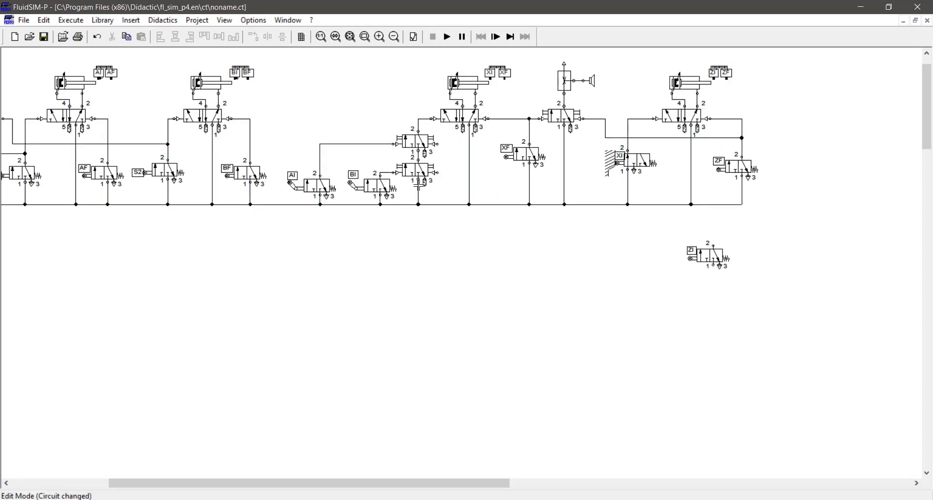
pyautogui.moveTo(414, 171); pyautogui.dragTo(414, 168)
pyautogui.moveTo(415, 142); pyautogui.dragTo(416, 138)
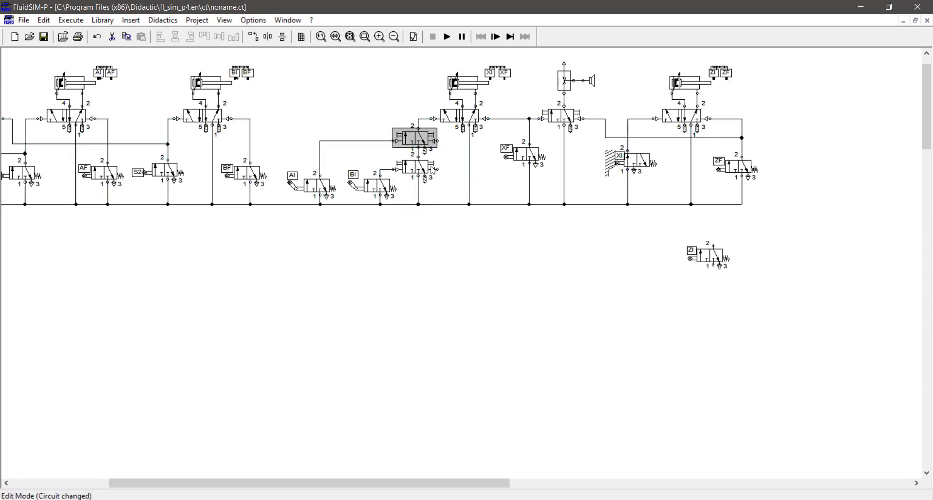
# Make XI roller-lever operated and set its begin position to 10 on the XI/XF distance rule.
pyautogui.doubleClick(641, 160)
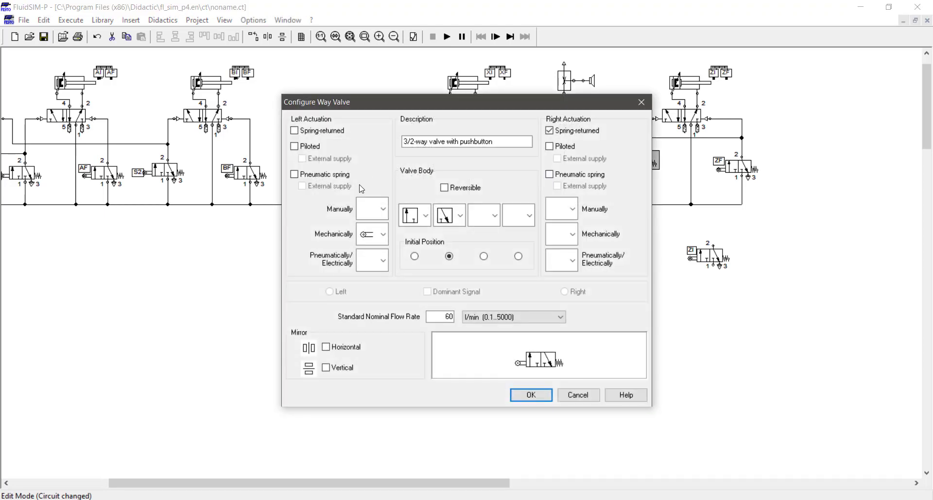
pyautogui.click(370, 236)
pyautogui.click(371, 330)
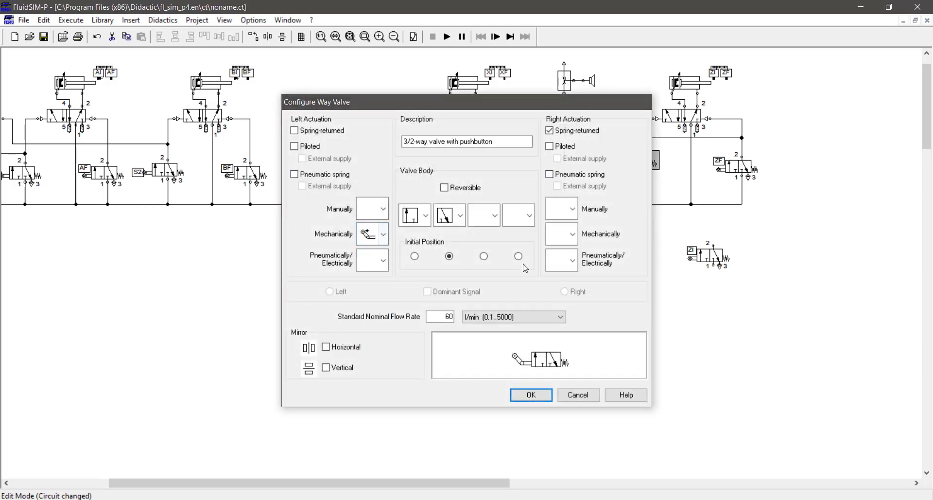
pyautogui.press('Return')
pyautogui.doubleClick(496, 72)
pyautogui.click(448, 181)
pyautogui.write('10')
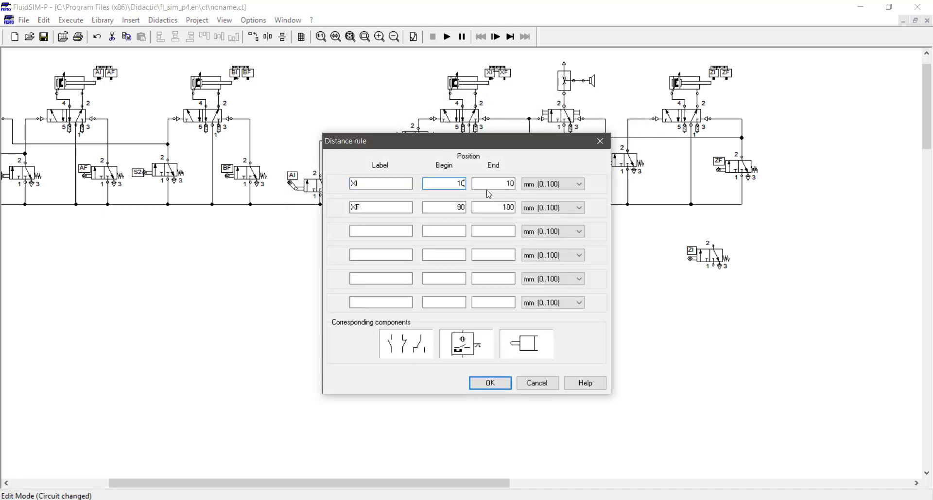
pyautogui.moveTo(483, 183); pyautogui.dragTo(534, 188)
pyautogui.press('Return')
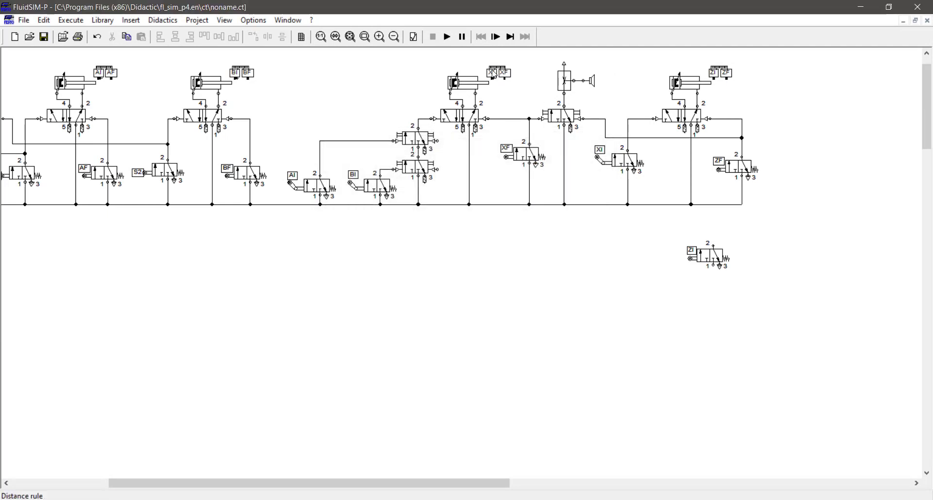
# Start the simulation, accepting both warnings, and fit the whole circuit in view.
pyautogui.click(448, 37)
pyautogui.press('Return')
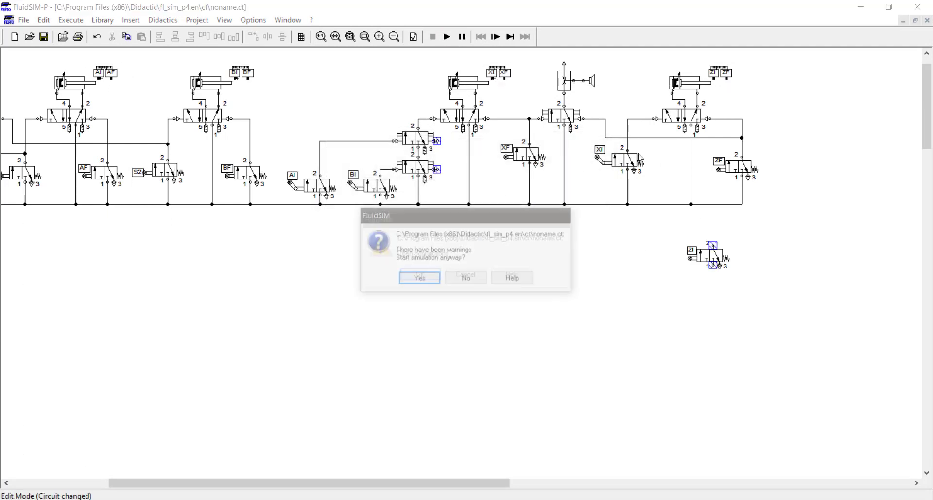
pyautogui.press('Return')
pyautogui.click(350, 37)
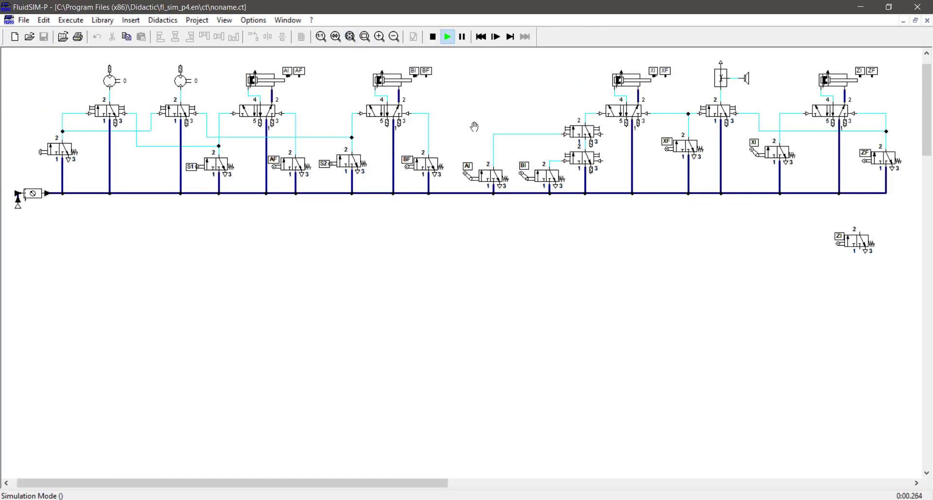
# During simulation, press the left push-button valve to run the motors, then S1 to stop them.
pyautogui.scroll(1, 509, 193)
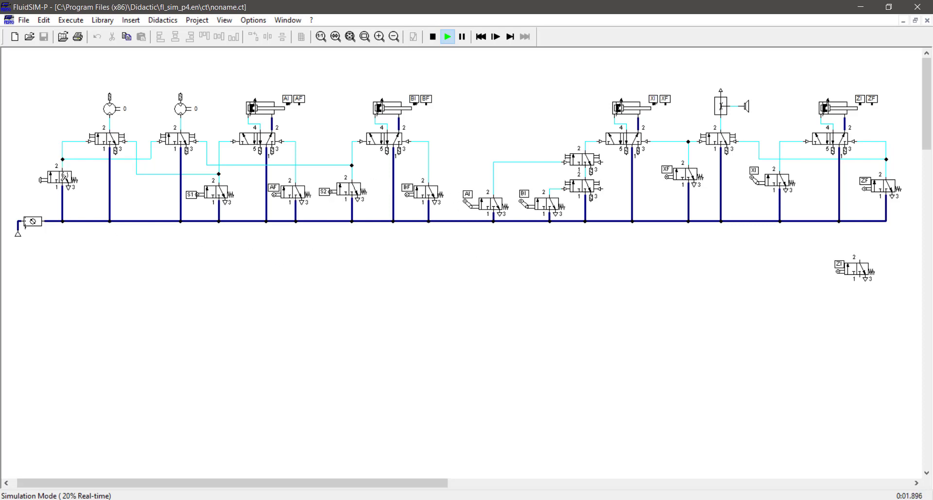
pyautogui.click(64, 176)
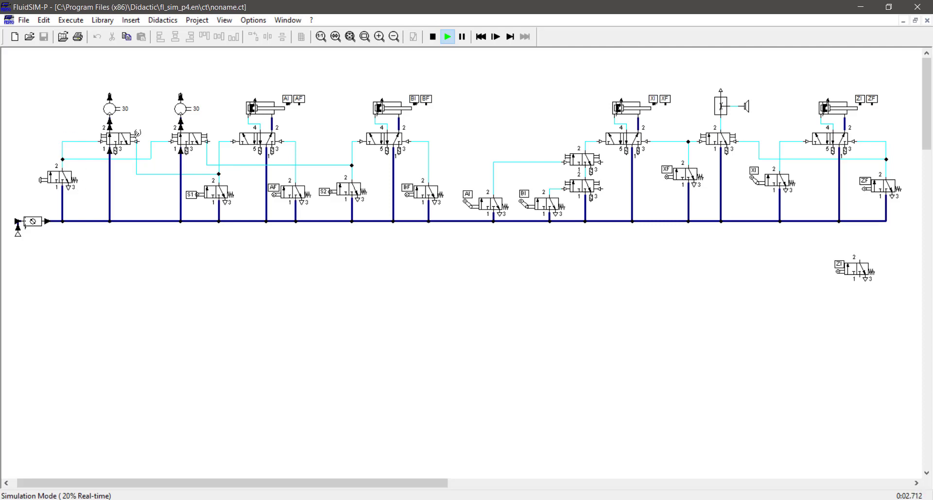
pyautogui.click(219, 190)
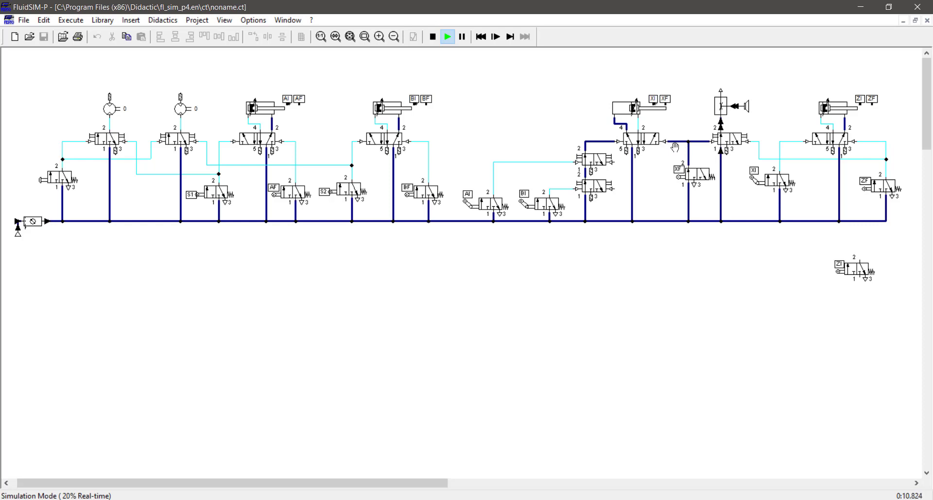
# Stop the simulation and connect the upper and lower stacked 3/2 valves to the adjacent line.
pyautogui.click(433, 38)
pyautogui.moveTo(556, 122); pyautogui.dragTo(612, 213)
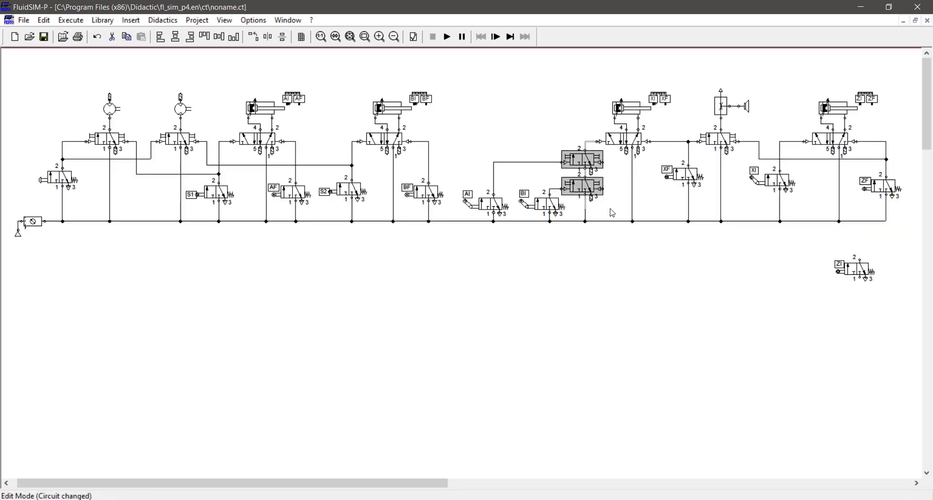
pyautogui.click(612, 213)
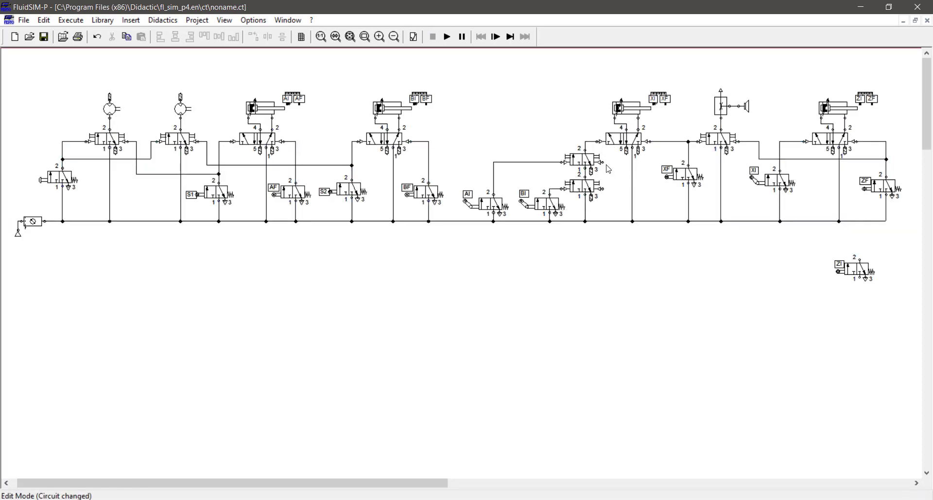
pyautogui.moveTo(660, 142); pyautogui.dragTo(656, 162)
pyautogui.click(685, 175)
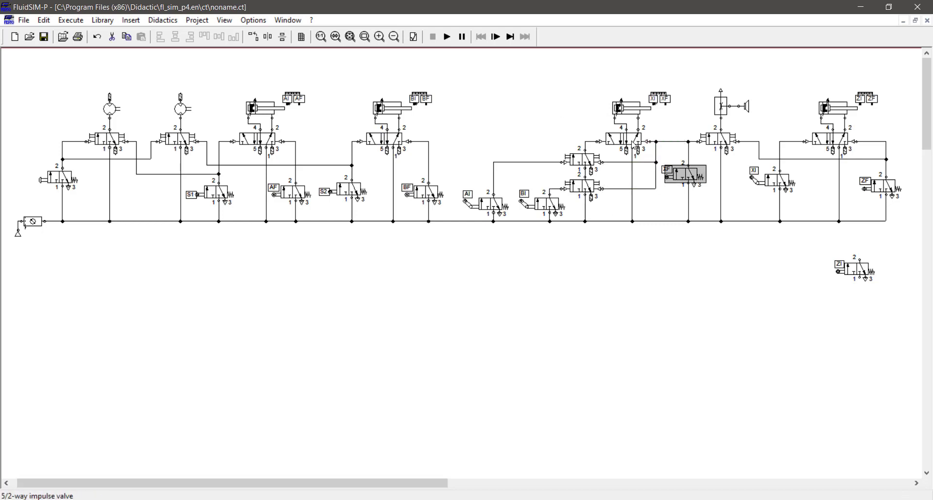
# Check the stacked valves, restart the simulation and actuate the push-button valve.
pyautogui.click(590, 161)
pyautogui.click(587, 189)
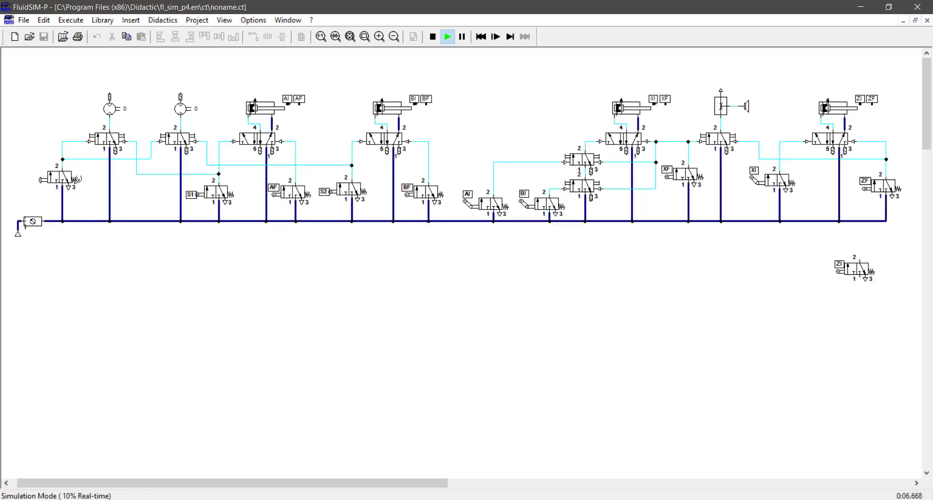
pyautogui.click(55, 175)
pyautogui.click(217, 192)
# Stop the simulation, then drag the loose, unconnected ZI limit valve aside and delete it.
pyautogui.click(432, 36)
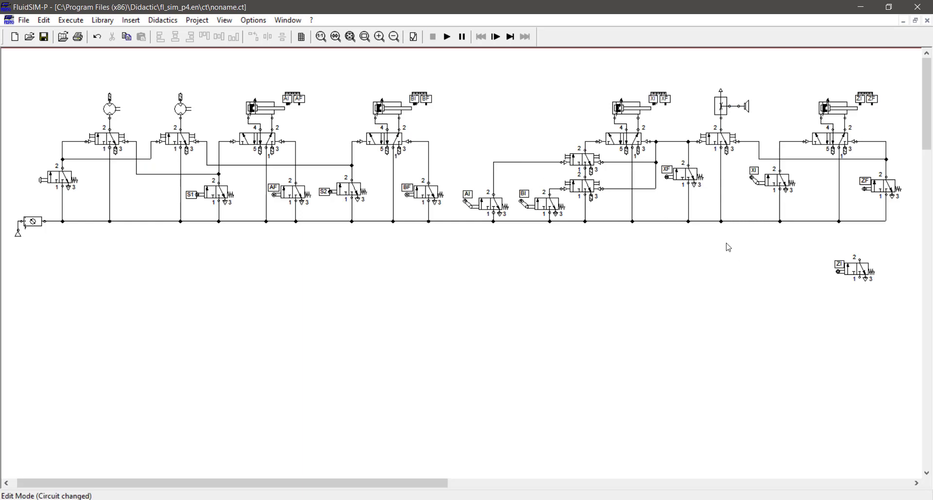
pyautogui.moveTo(857, 266); pyautogui.dragTo(799, 266)
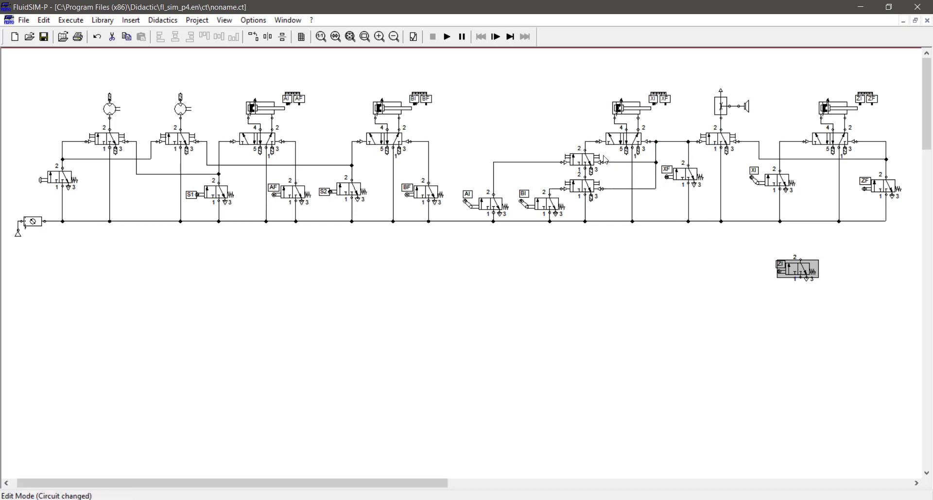
pyautogui.moveTo(544, 135); pyautogui.dragTo(605, 200)
pyautogui.click(613, 254)
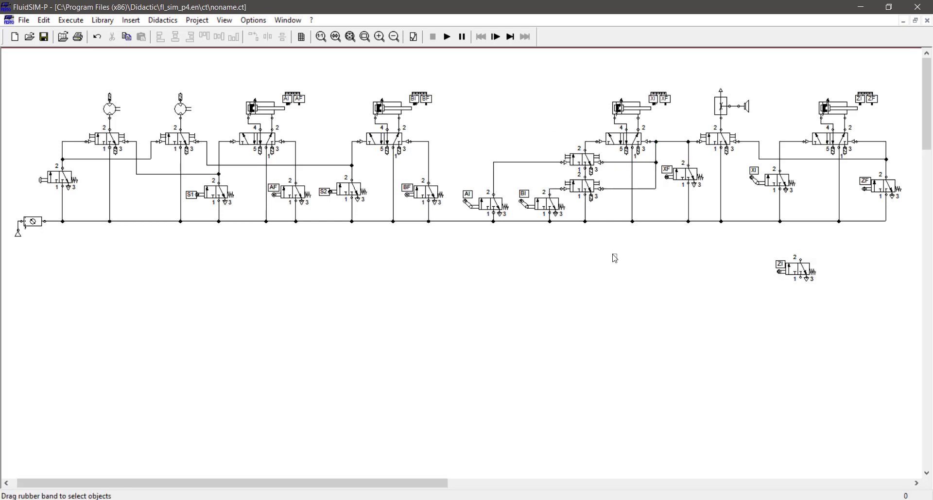
pyautogui.moveTo(797, 275); pyautogui.dragTo(747, 262)
pyautogui.press('Delete')
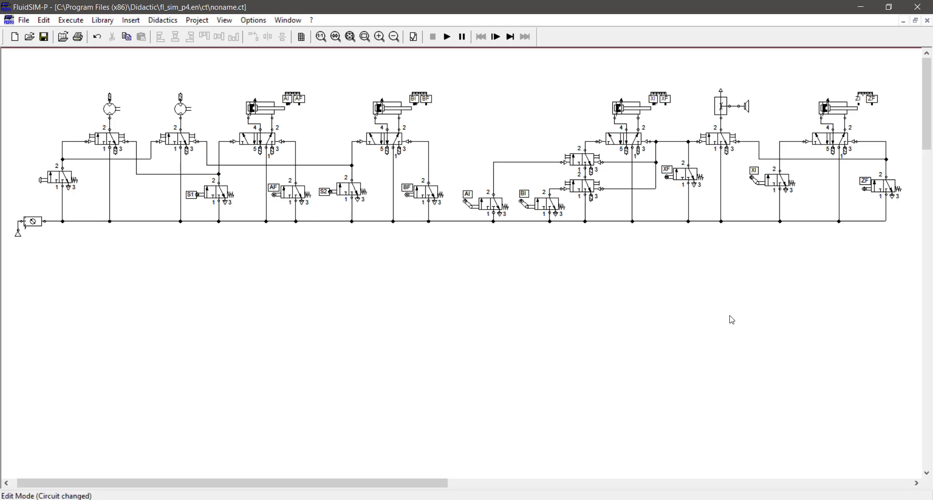